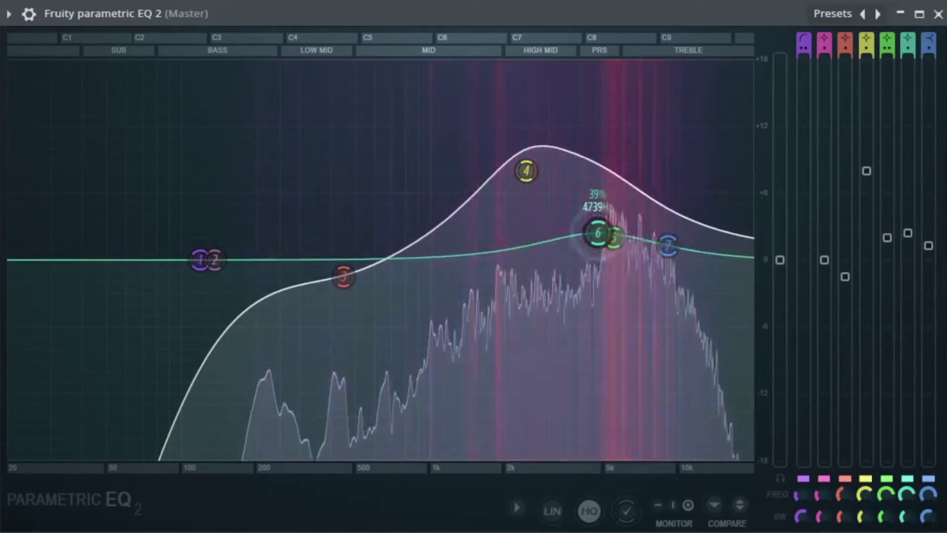
Shape the EQ curve with a narrow band 5 boost near 6.5 kHz, a higher band 1 low cut and a narrow band 3 cut
left_click_drag(616, 150, 634, 171)
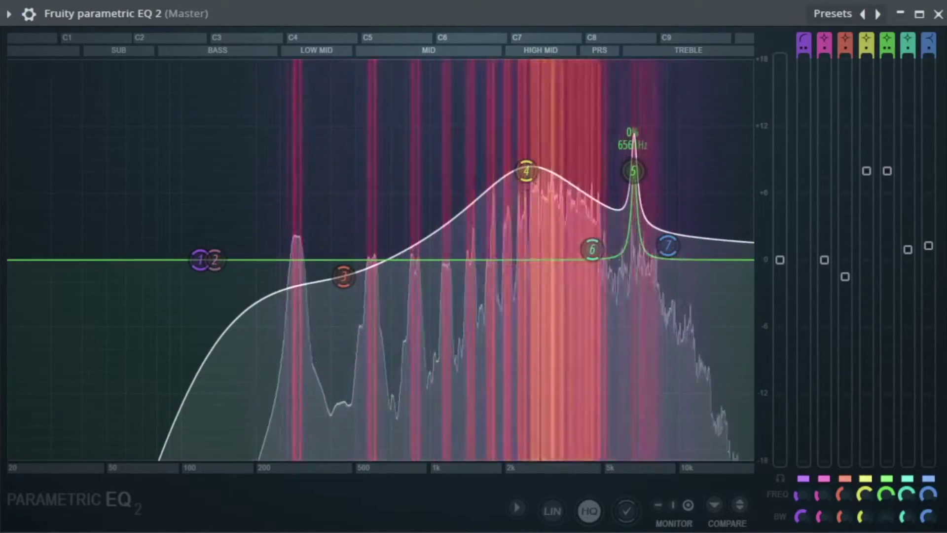
left_click_drag(433, 103, 626, 141)
left_click_drag(200, 260, 223, 260)
left_click_drag(464, 323, 458, 317)
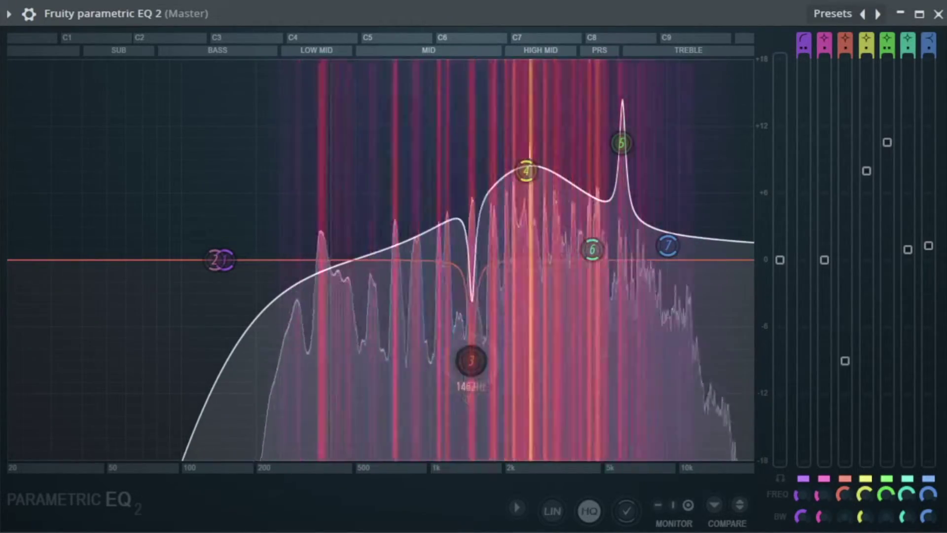
left_click_drag(458, 345, 495, 340)
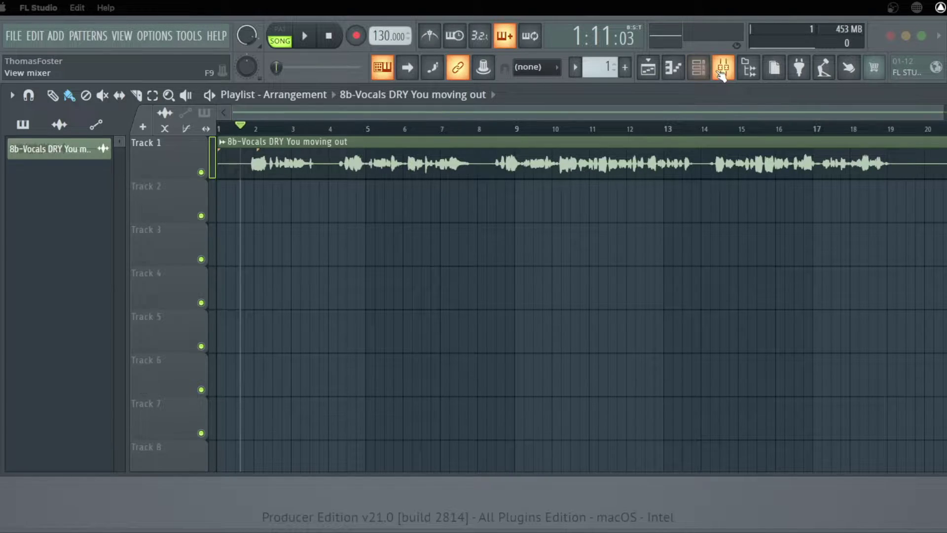
Load Fruity Parametric EQ 2 into slot 1 of the mixer's Master track and enlarge its window
left_click(722, 73)
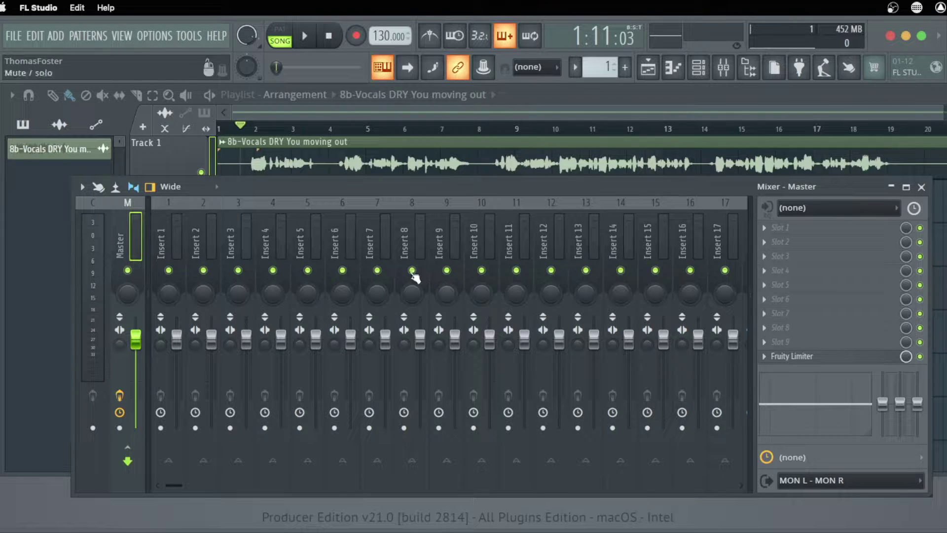
left_click(769, 228)
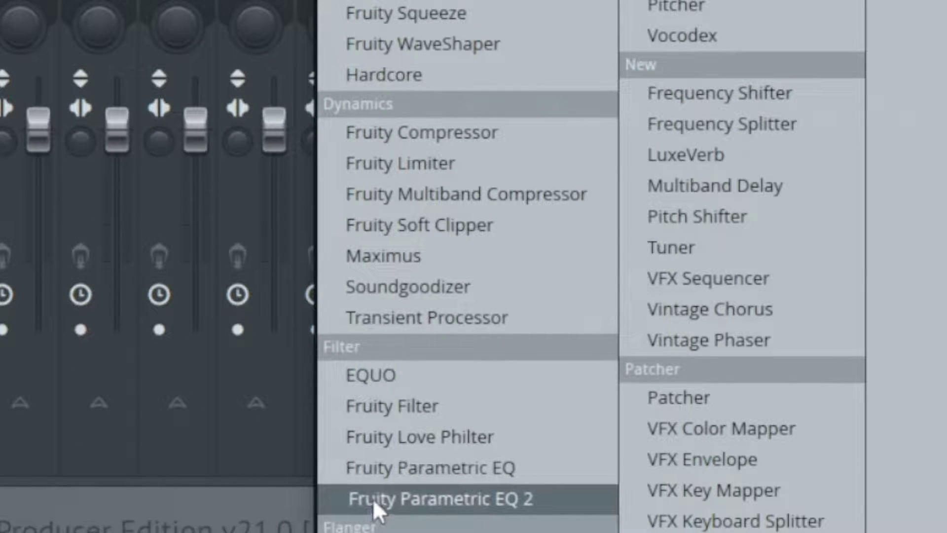
left_click(530, 497)
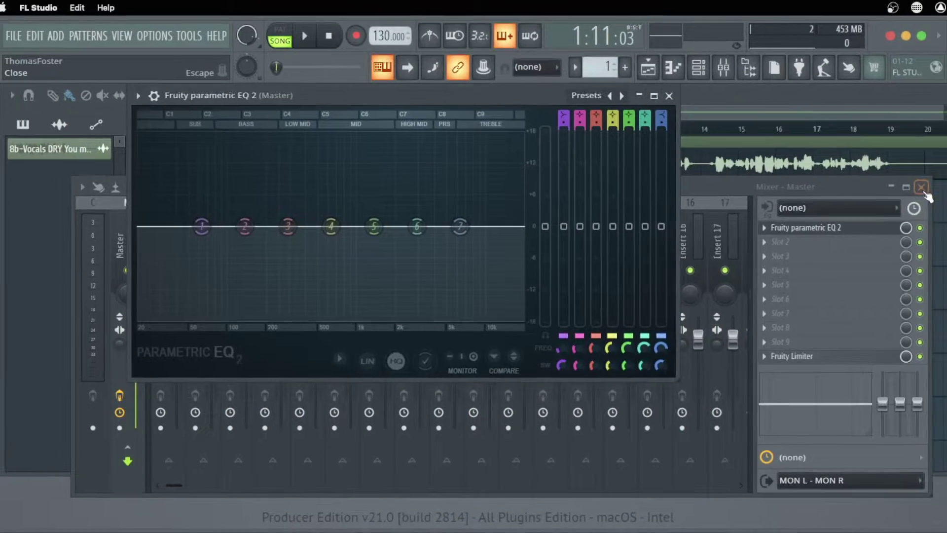
left_click(738, 128)
left_click_drag(479, 98, 499, 119)
left_click_drag(696, 402, 944, 527)
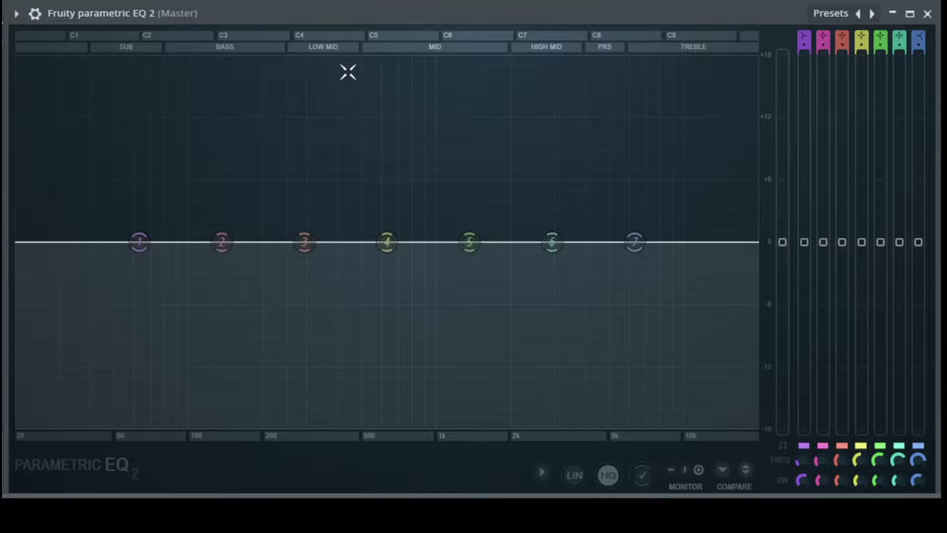
Play a sine tone through the flat EQ and examine its peak in the spectrum around band 4
key("space")
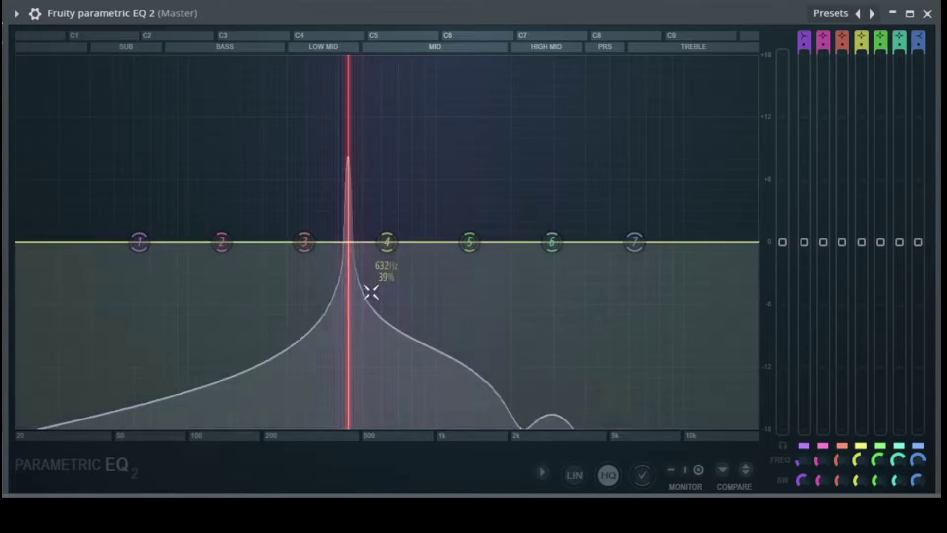
mouse_move(379, 228)
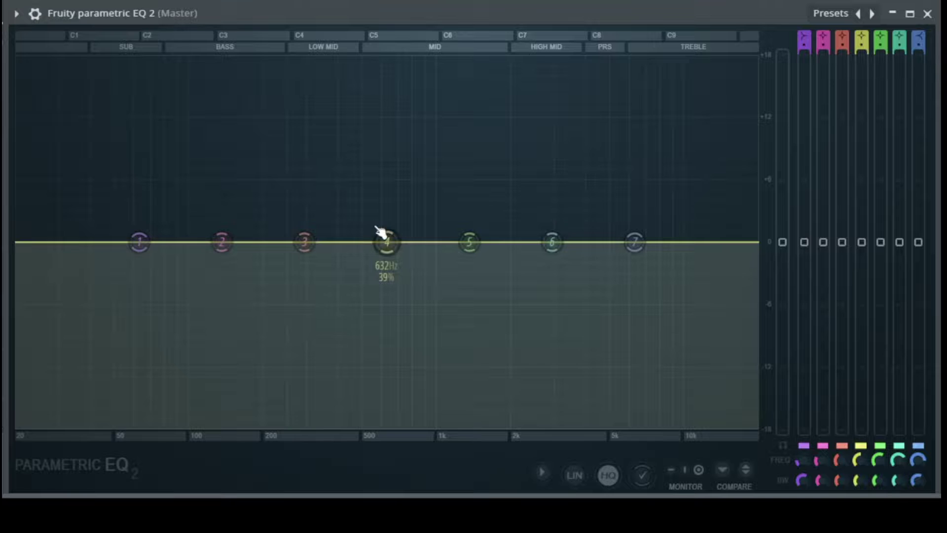
mouse_move(356, 371)
left_mouse_down()
mouse_move(354, 379)
mouse_move(344, 361)
mouse_move(354, 354)
left_mouse_up()
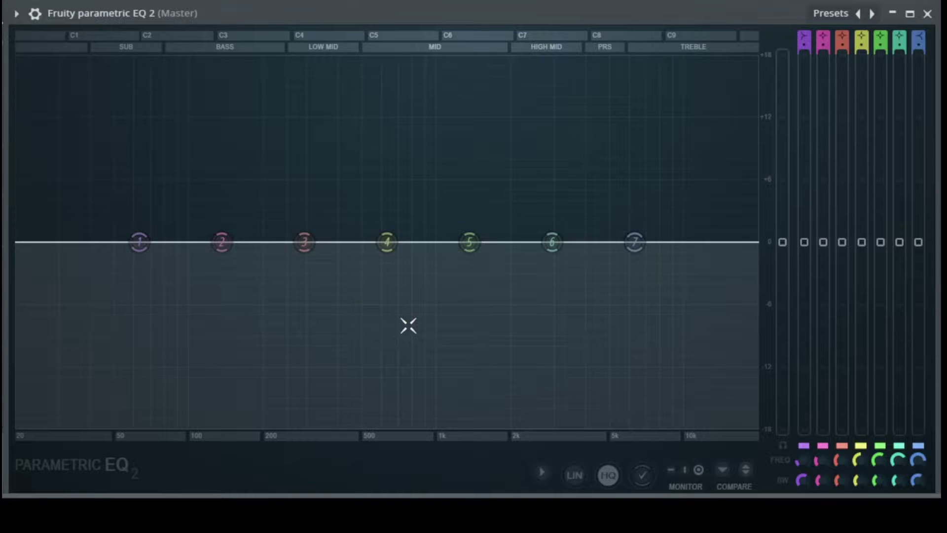
left_click_drag(269, 262, 321, 373)
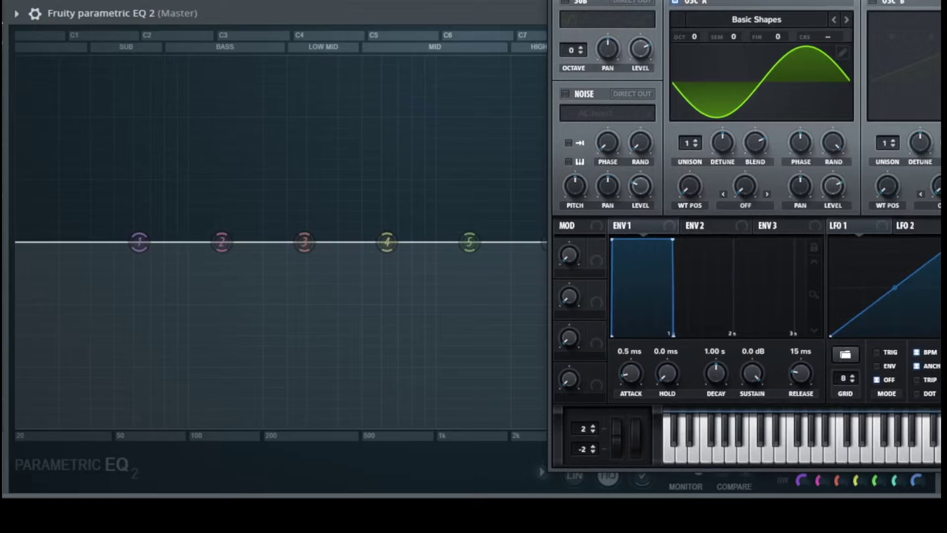
Raise oscillator A's wavetable position through the Basic Shapes and play notes to examine their harmonics in the EQ spectrum
left_click_drag(687, 166, 689, 152)
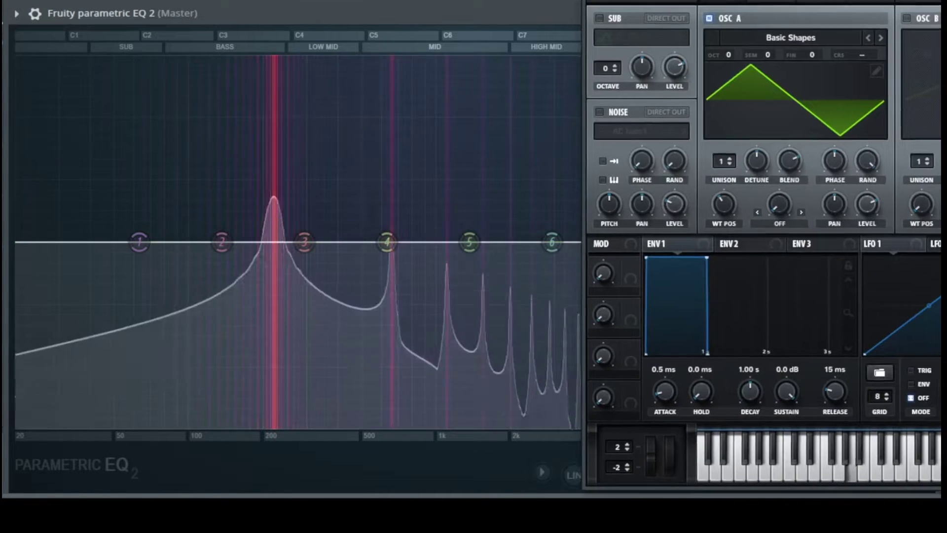
left_click_drag(721, 217, 721, 184)
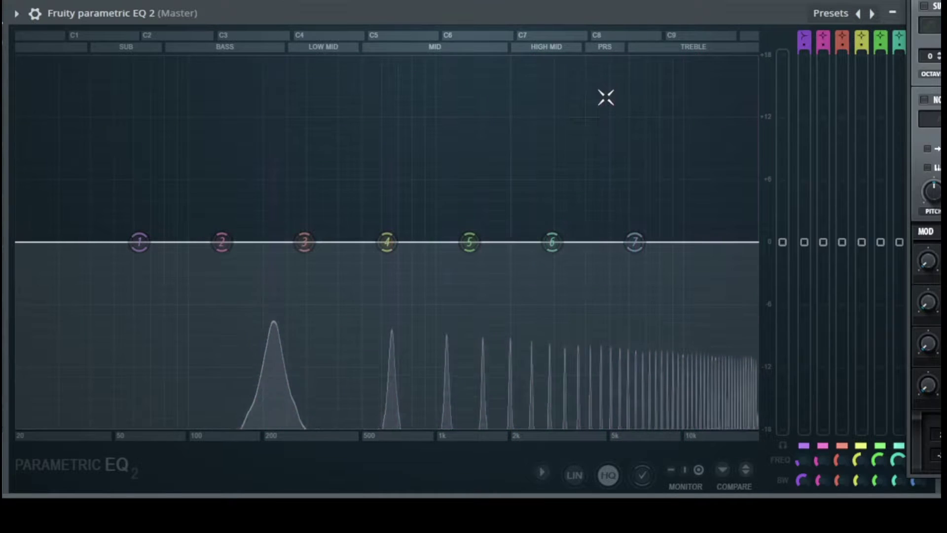
key("space")
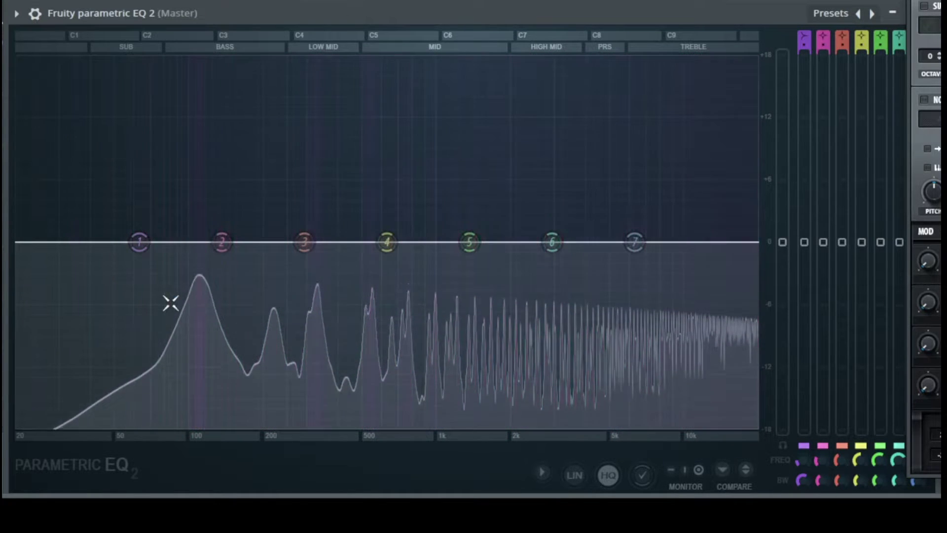
mouse_move(634, 254)
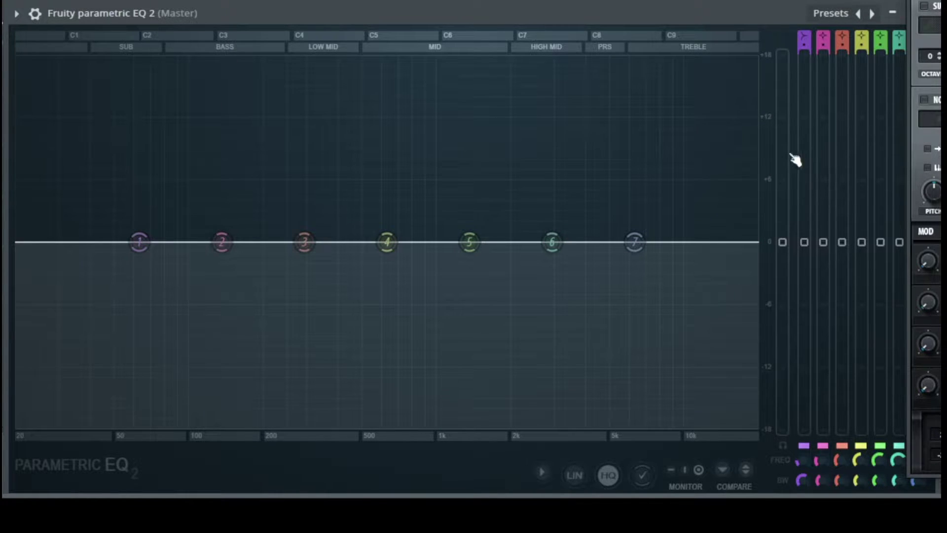
key("space")
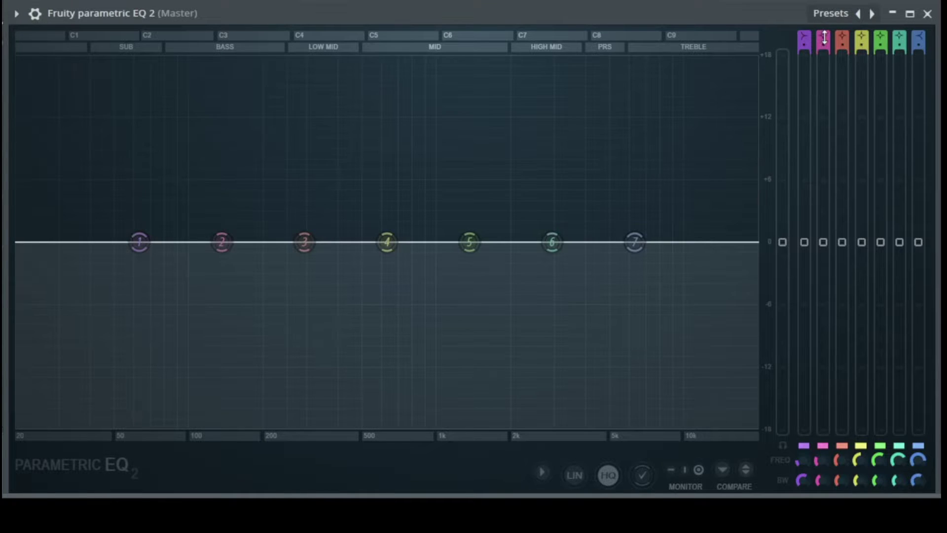
During playback, try boosting band 4 about 13 dB, cutting it to -18 dB, and sweeping it across the low frequencies
key("space")
mouse_move(397, 245)
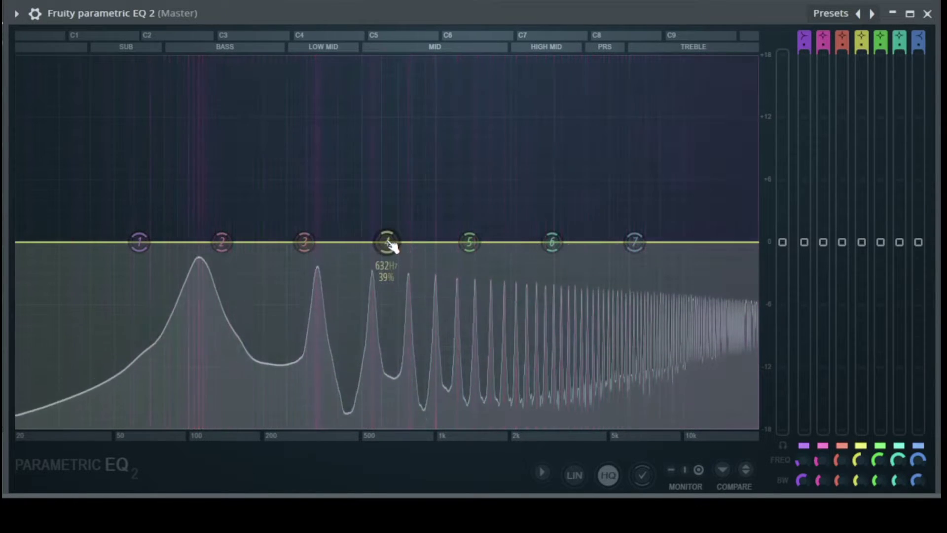
left_click(388, 243)
left_click_drag(387, 241, 384, 103)
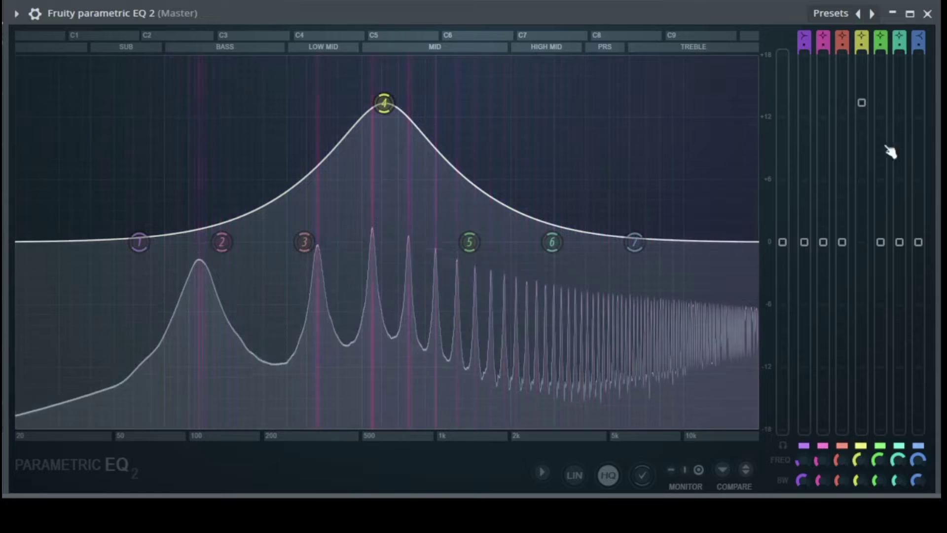
left_click_drag(862, 102, 862, 430)
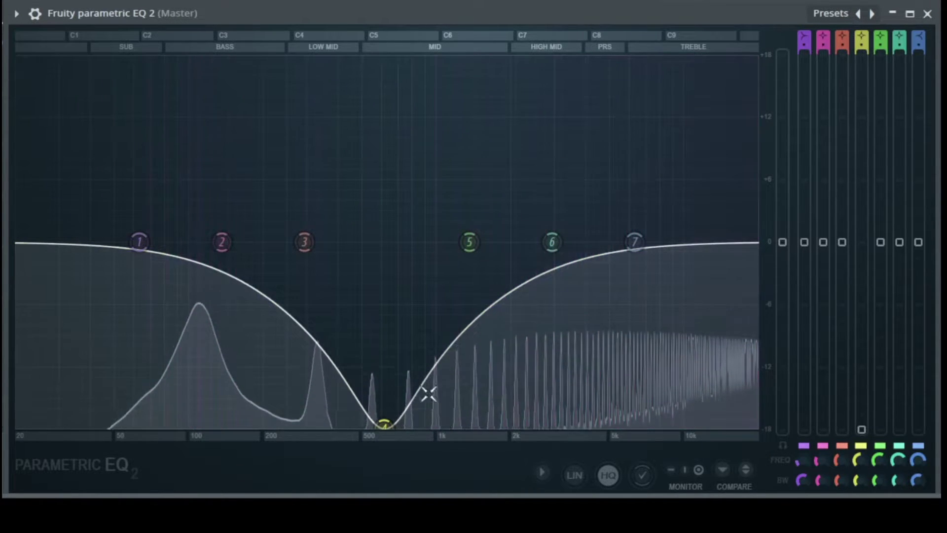
left_click_drag(384, 423, 204, 81)
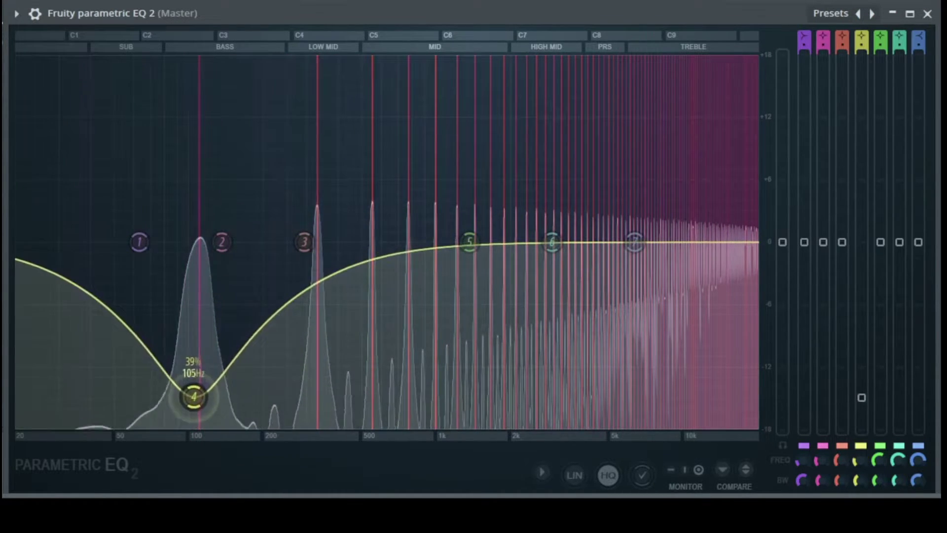
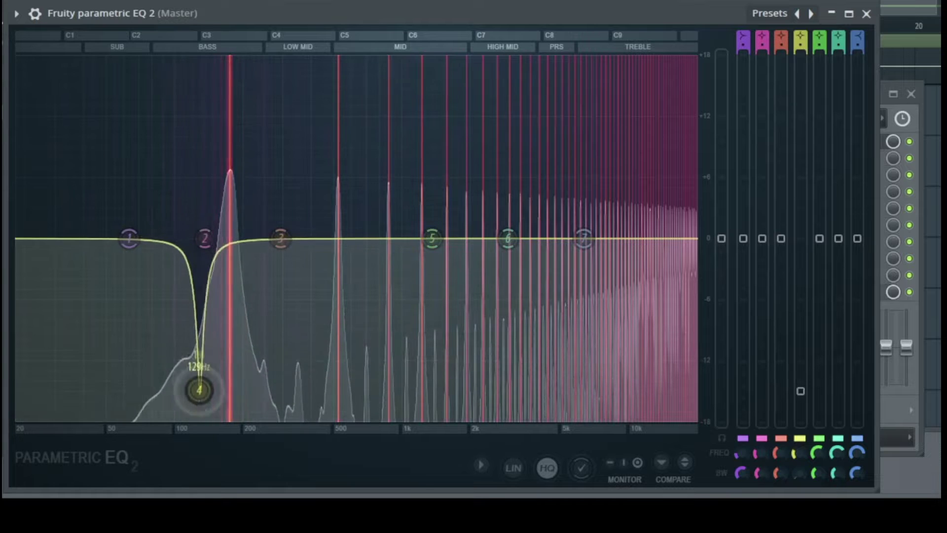
Try a boost of about 12 dB on band 4 at 538 Hz with 81% bandwidth, reducing it to about 4.5 dB
left_click_drag(229, 420, 341, 114)
left_click_drag(800, 473, 800, 434)
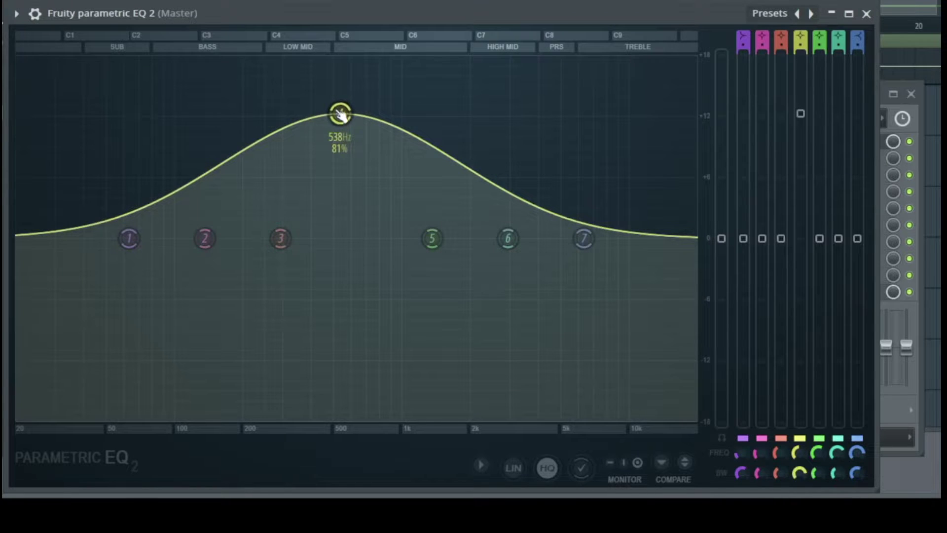
left_click_drag(340, 113, 363, 191)
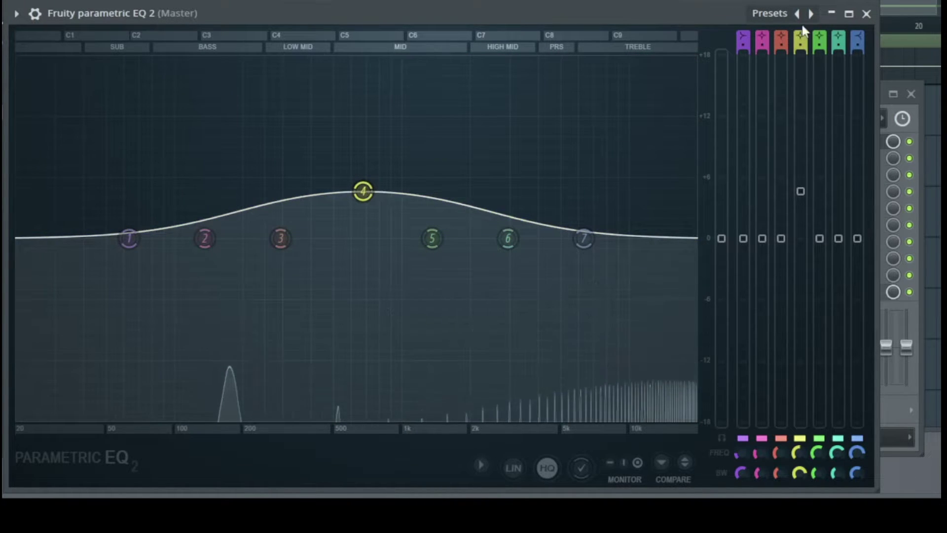
Try raising band 4's gain to about 9 dB, and reset the band's frequency, bandwidth and gain to their defaults
left_click_drag(801, 191, 803, 148)
left_click_drag(804, 461, 783, 491)
left_click(797, 449, "alt")
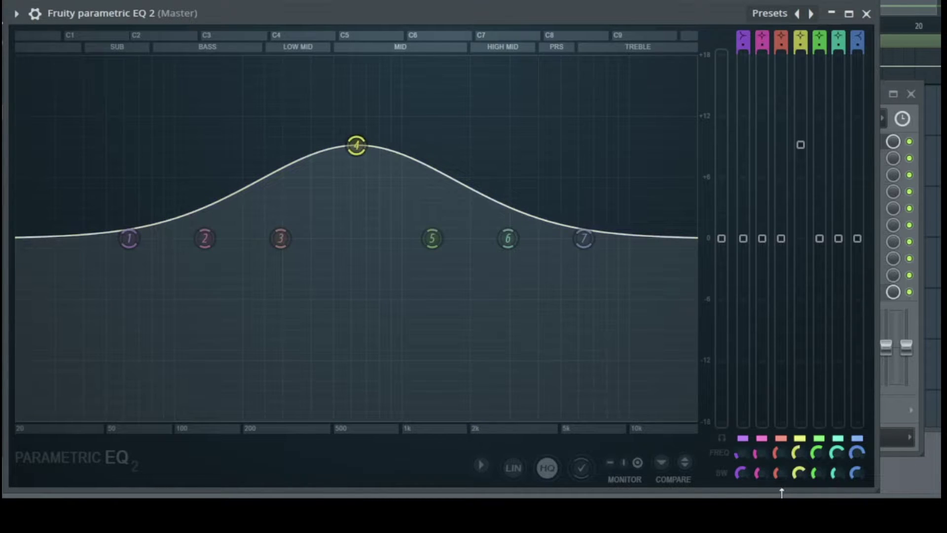
scroll(800, 474, "down", 3)
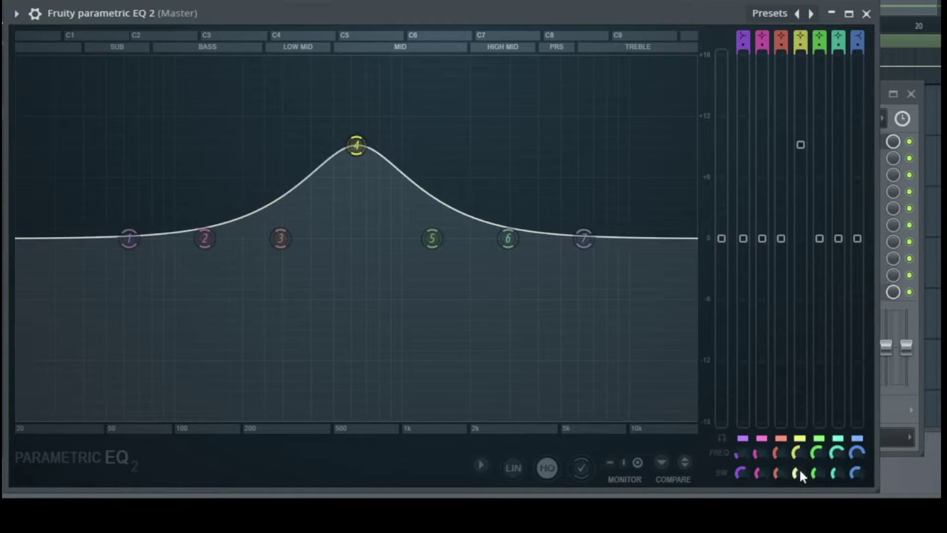
left_click(805, 244)
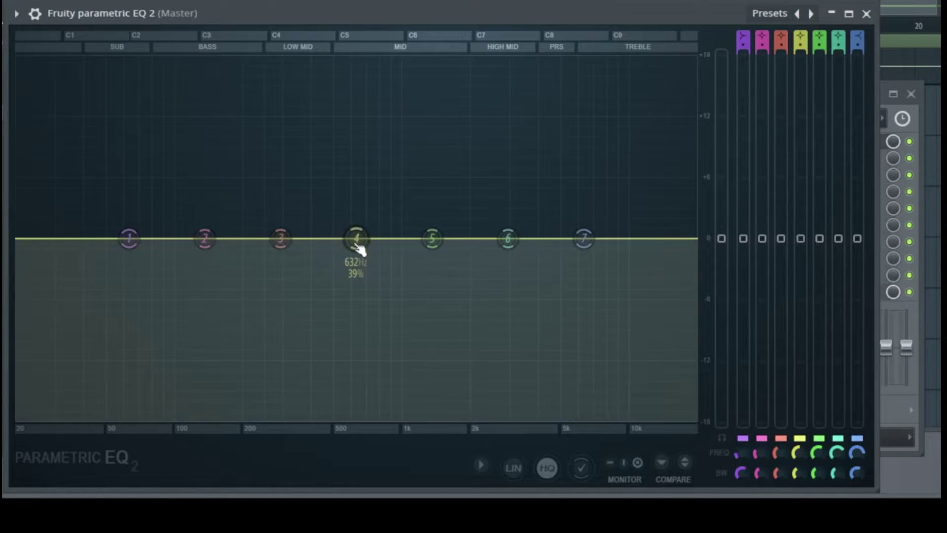
Try boosting band 4 by about 12 dB at 690 Hz, and undo the boost
left_click_drag(362, 243, 370, 116)
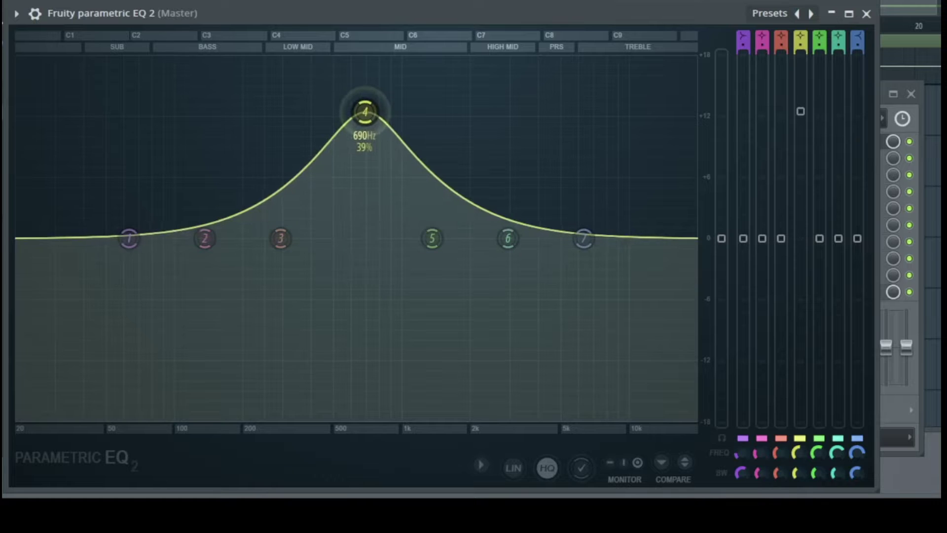
key("ctrl+z")
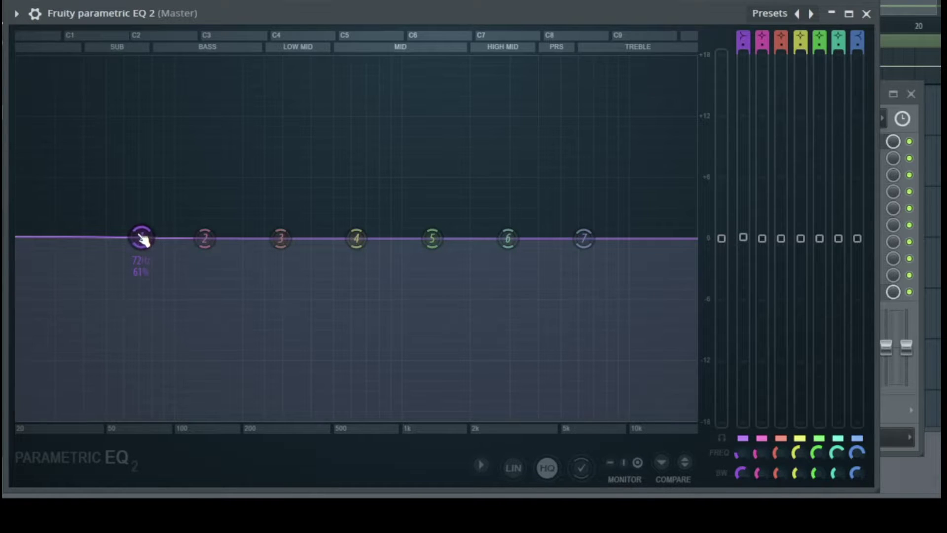
Sweep low-shelf band 1 and return it to 0 dB near 80 Hz, and move high-shelf band 7 to about 5 kHz
left_click_drag(146, 237, 358, 338)
left_click_drag(351, 418, 151, 235)
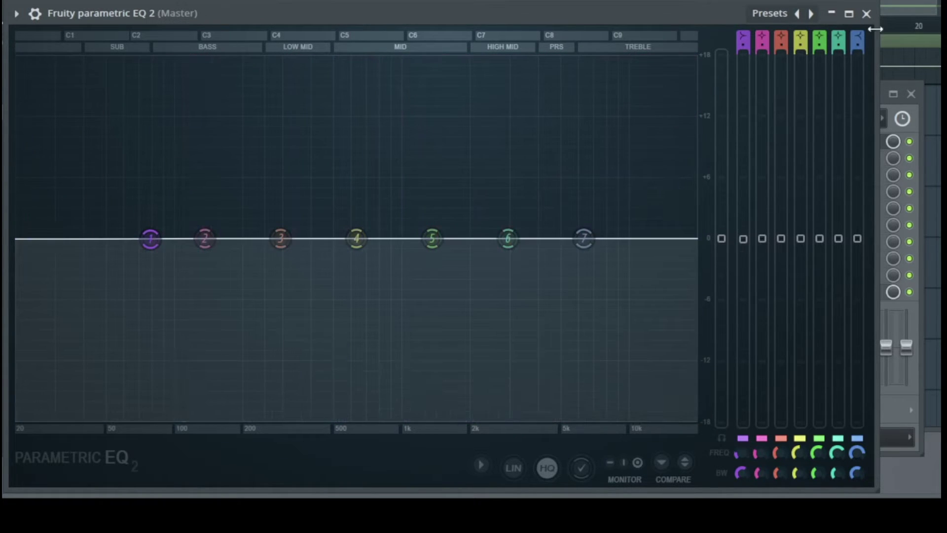
mouse_move(583, 237)
left_mouse_down()
mouse_move(562, 154)
mouse_move(484, 161)
mouse_move(627, 159)
mouse_move(356, 157)
mouse_move(615, 143)
mouse_move(578, 145)
mouse_move(584, 345)
mouse_move(370, 342)
mouse_move(486, 383)
mouse_move(621, 296)
mouse_move(562, 192)
mouse_move(544, 206)
mouse_move(566, 240)
left_mouse_up()
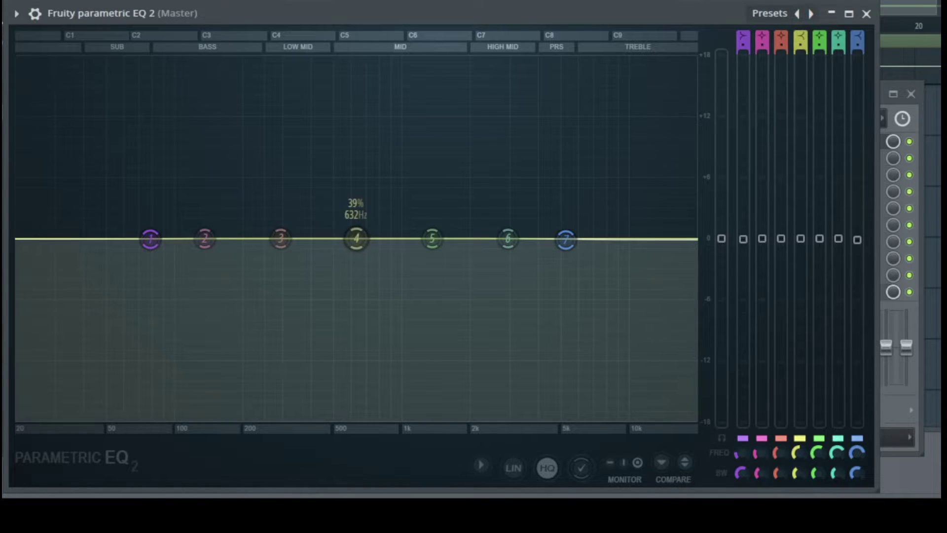
Move band 4 to 739 Hz near 0 dB and change its filter type to high pass
scroll(357, 239, "down", 2)
scroll(357, 238, "up", 2)
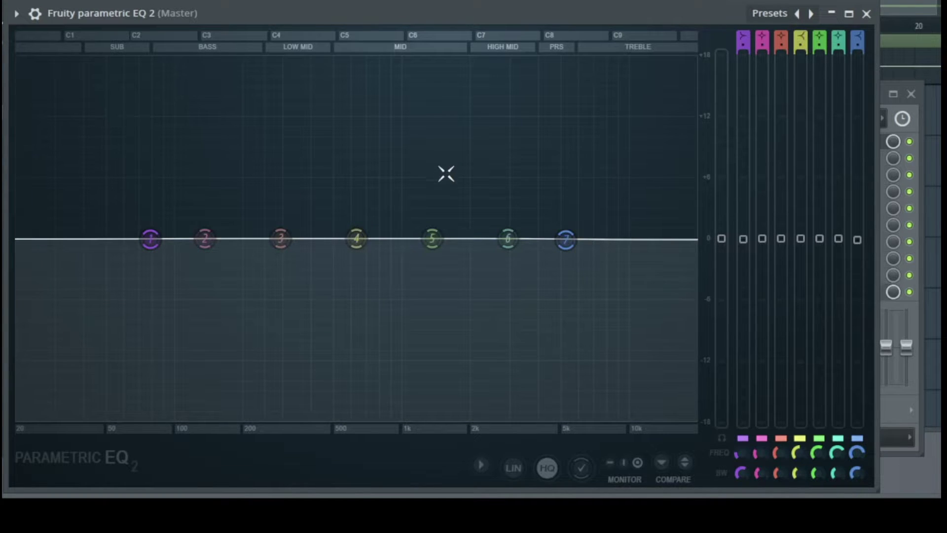
mouse_move(357, 240)
left_mouse_down()
mouse_move(362, 148)
mouse_move(361, 366)
mouse_move(372, 239)
left_mouse_up()
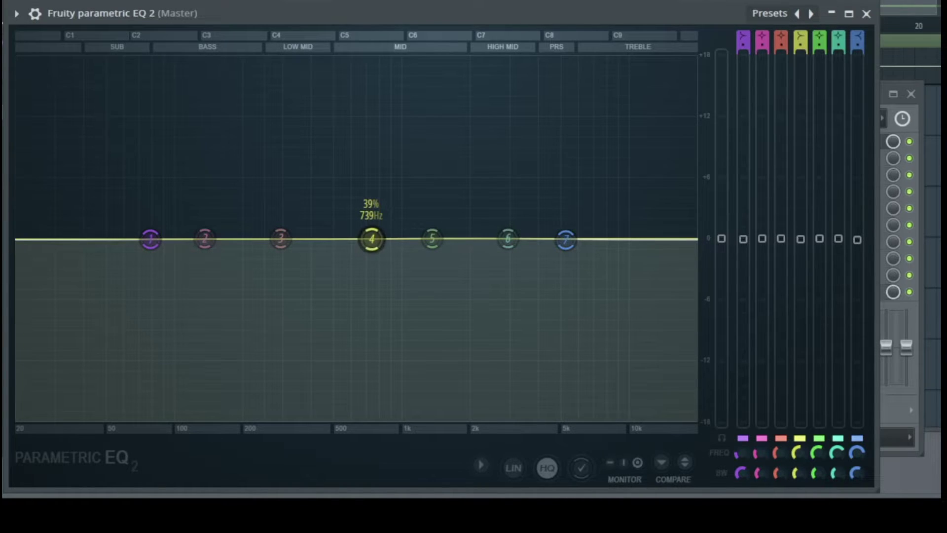
scroll(372, 239, "down", 1)
scroll(372, 239, "down", 1)
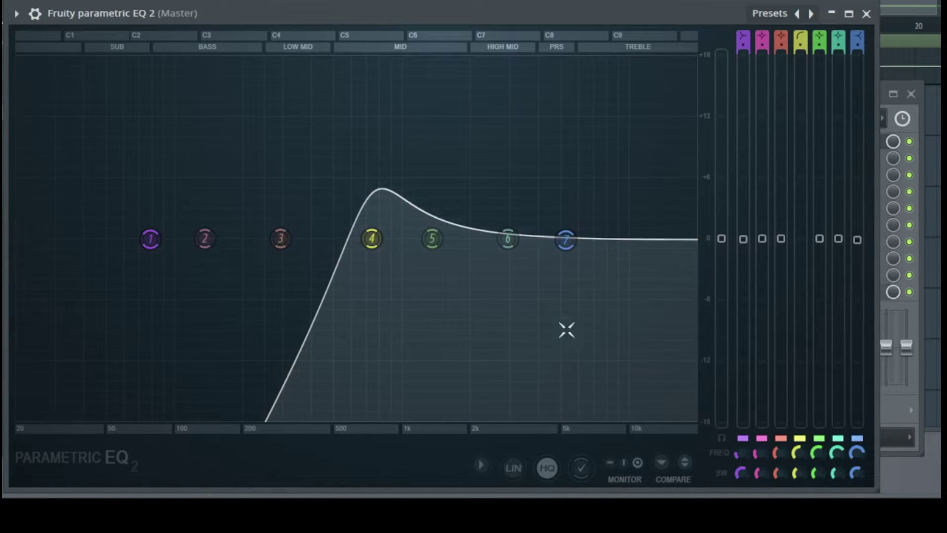
Move band 4's high-pass cutoff to 632 Hz and change its filter type to band pass
left_click_drag(375, 242, 356, 239)
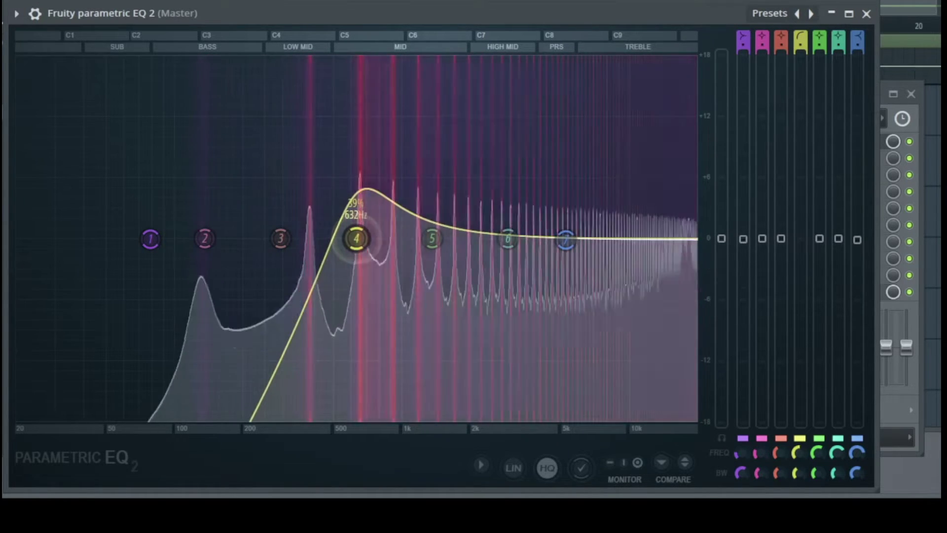
left_click(802, 39)
scroll(801, 39, "up", 5)
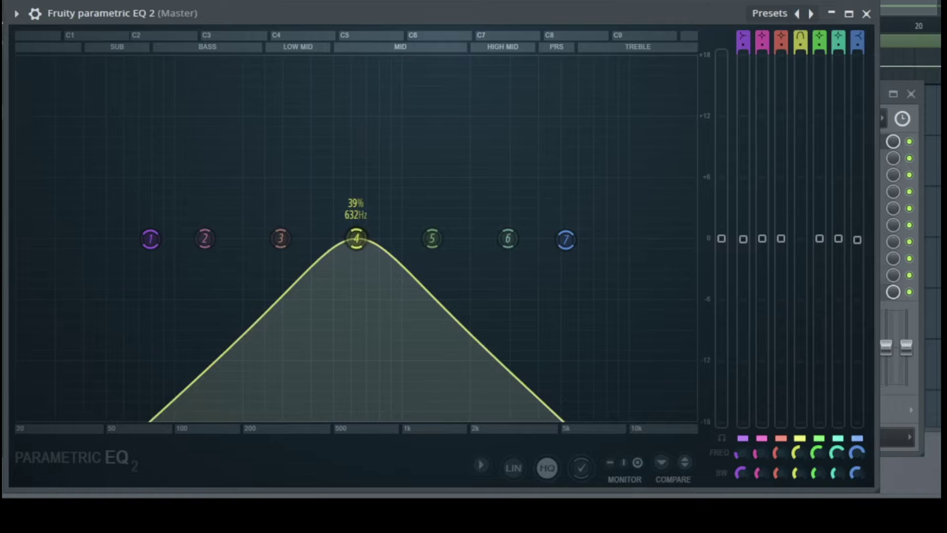
Change band 4 to a low-pass filter and move its cutoff to 12472 Hz
scroll(801, 40, "up", 1)
left_click_drag(356, 240, 659, 238)
left_click_drag(589, 239, 651, 240)
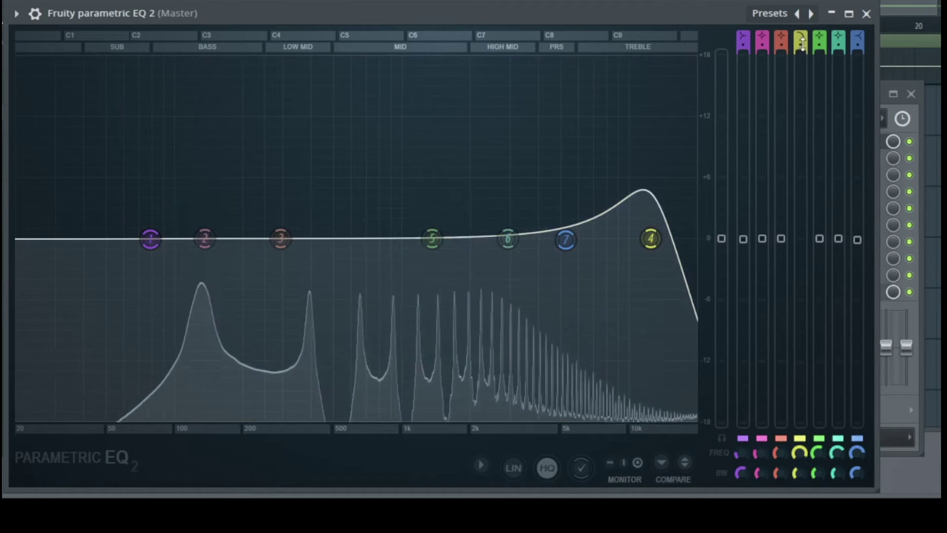
Adjust the slope of band 4's low-pass filter while auditioning the audio through it
left_click_drag(800, 44, 801, 50)
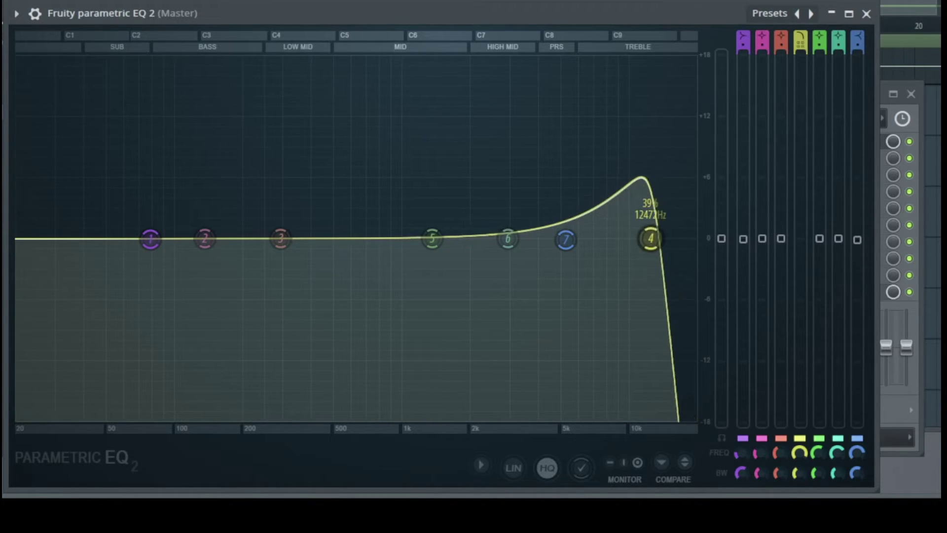
key("space")
left_click_drag(801, 50, 801, 52)
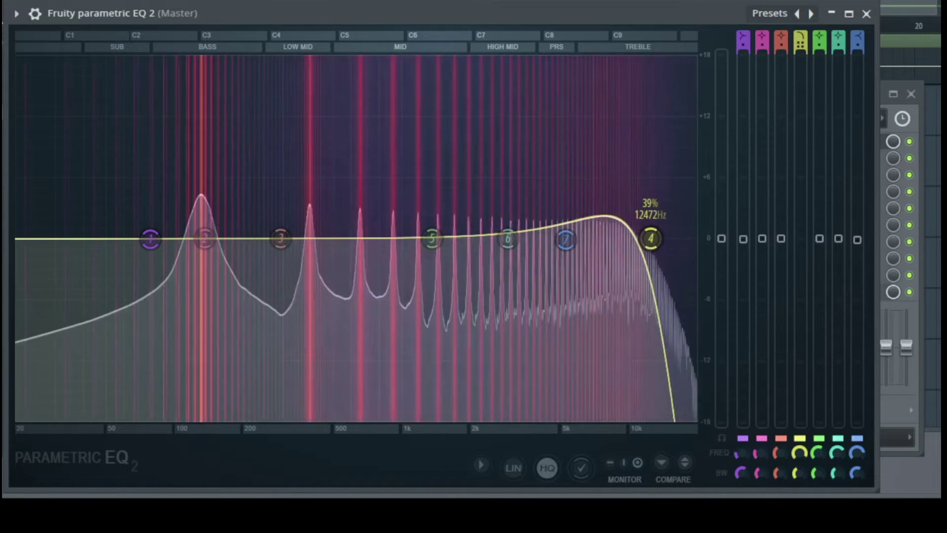
key("space")
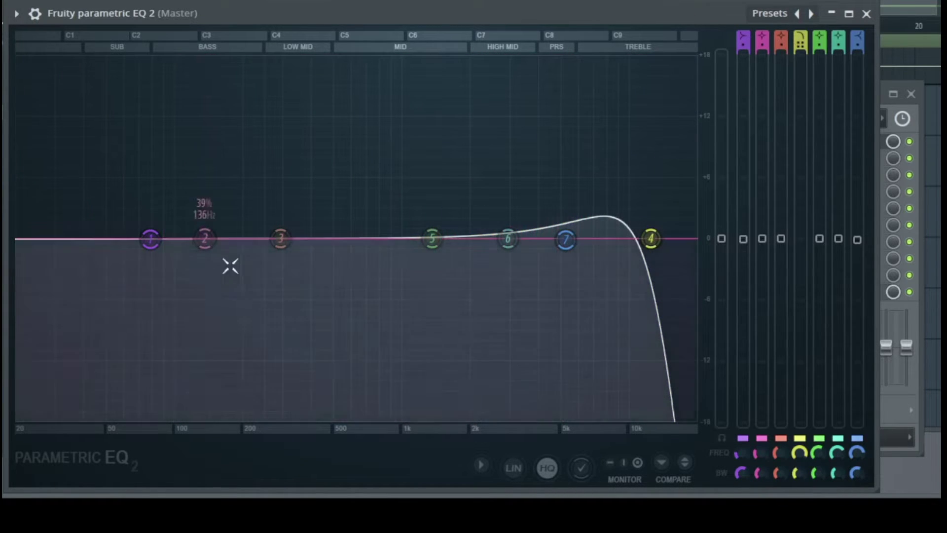
Boost band 5 by about 11 dB at 1353 Hz and cycle its slope setting during playback
left_click_drag(429, 260, 428, 149)
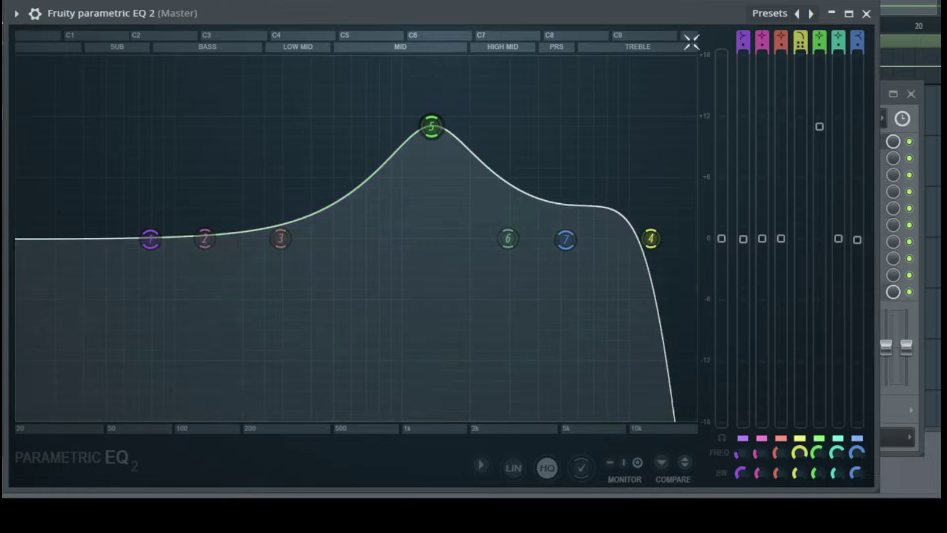
key("space")
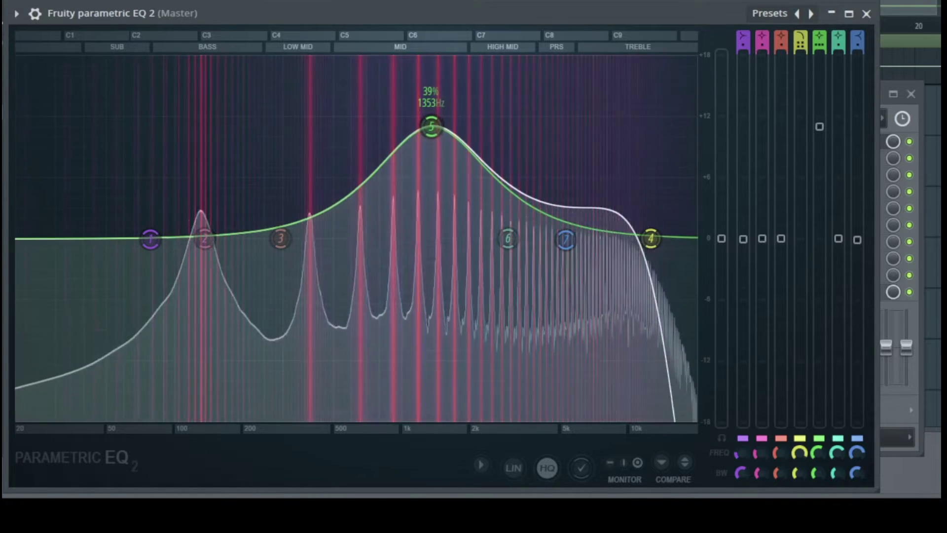
scroll(431, 126, "down", 4)
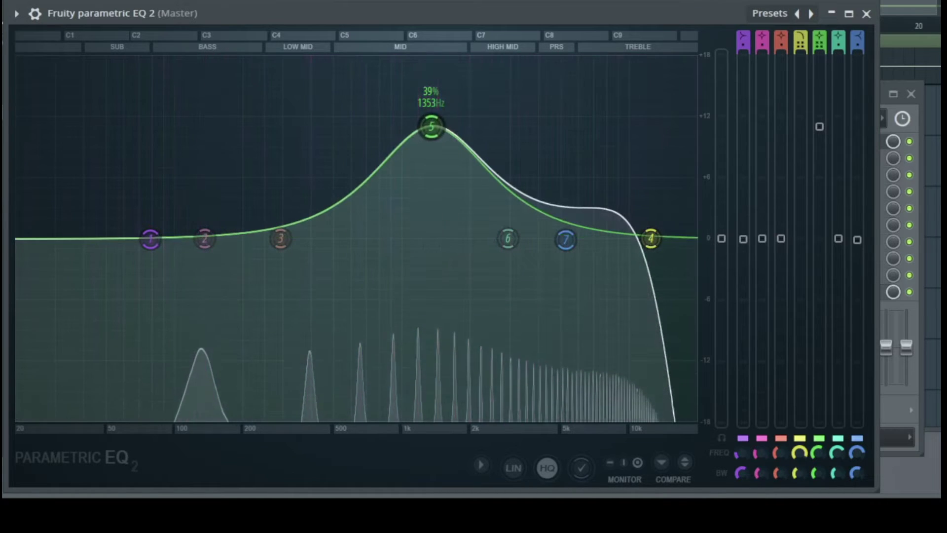
scroll(431, 127, "up", 4)
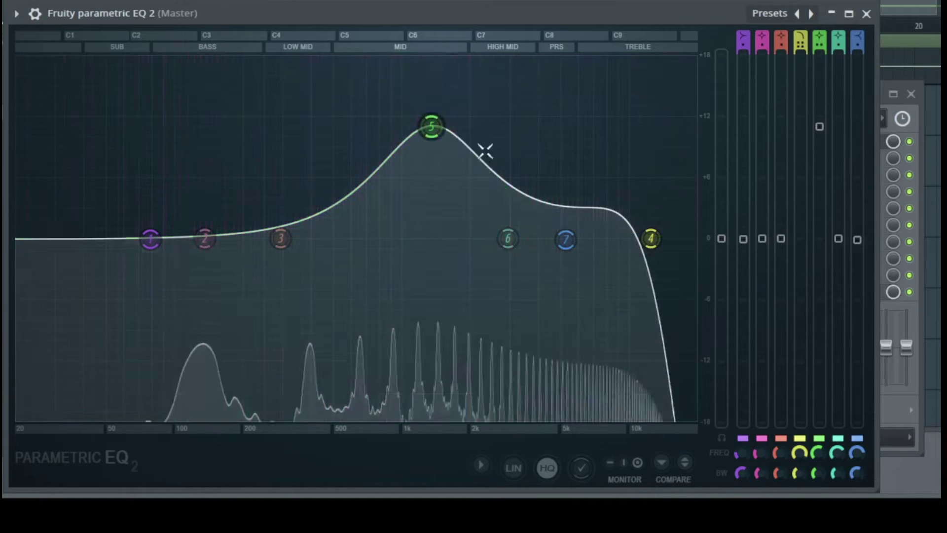
Change band 4 to a band-pass filter and move it to about 1.1 kHz, beneath boosted band 5
left_click(802, 37)
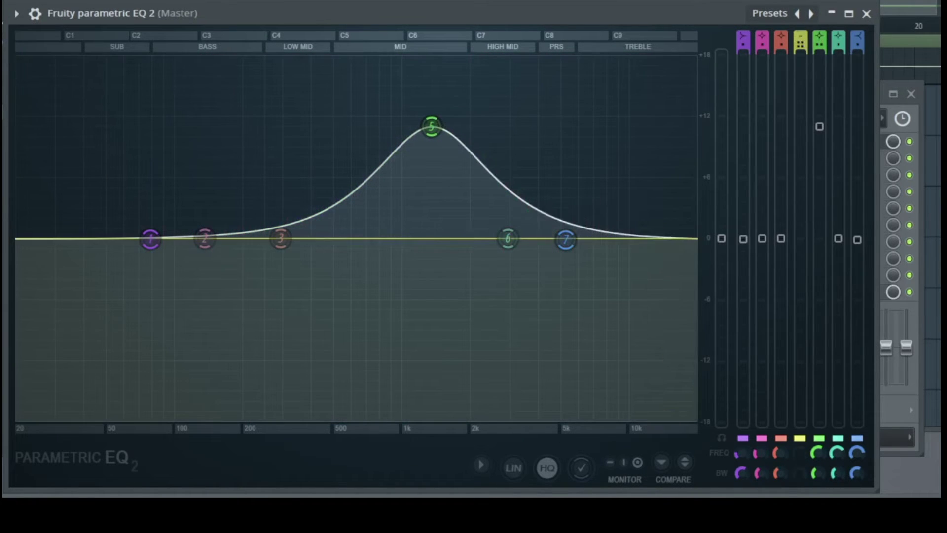
left_click(802, 37)
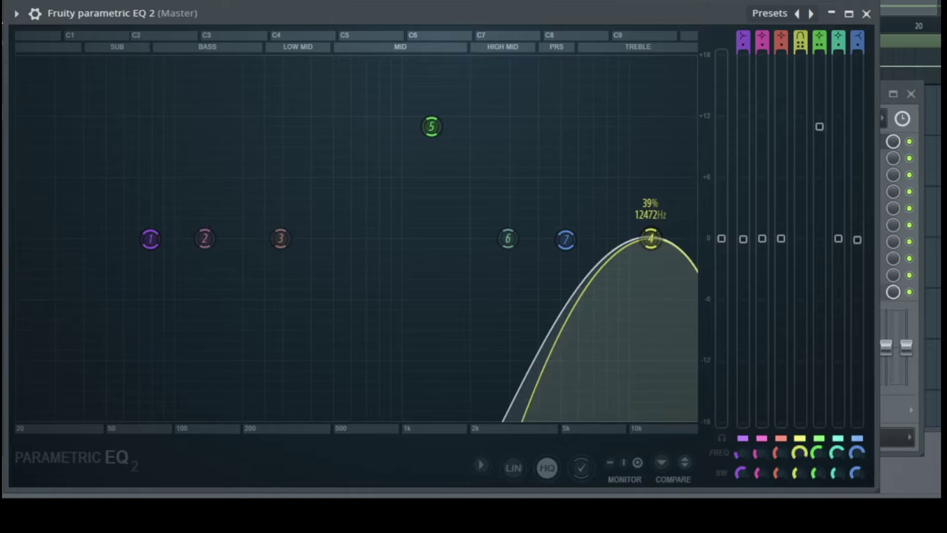
left_click_drag(652, 241, 422, 239)
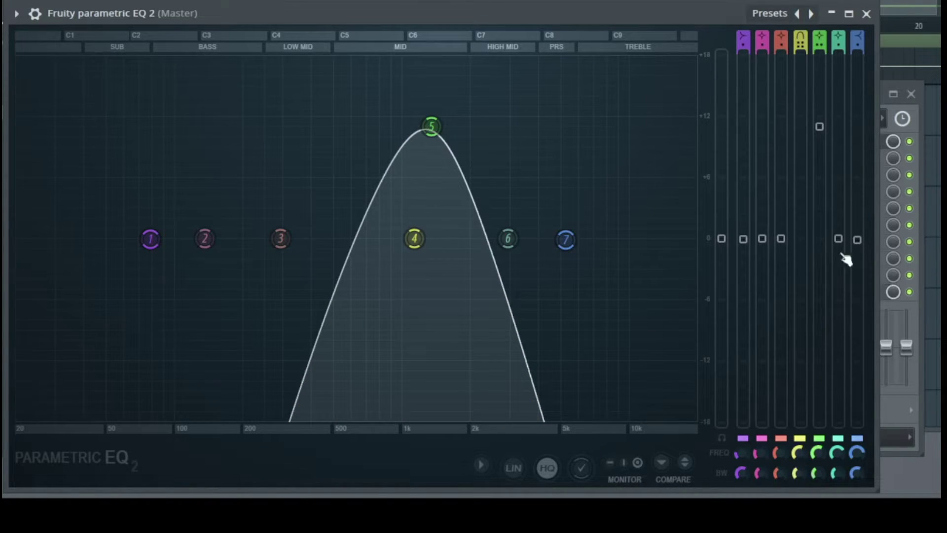
Return band 5 to 0 dB, and move band 4 to 379 Hz while comparing its low-pass and high-pass types
scroll(822, 171, "down", 10)
left_click_drag(415, 242, 303, 239)
scroll(801, 39, "up", 2)
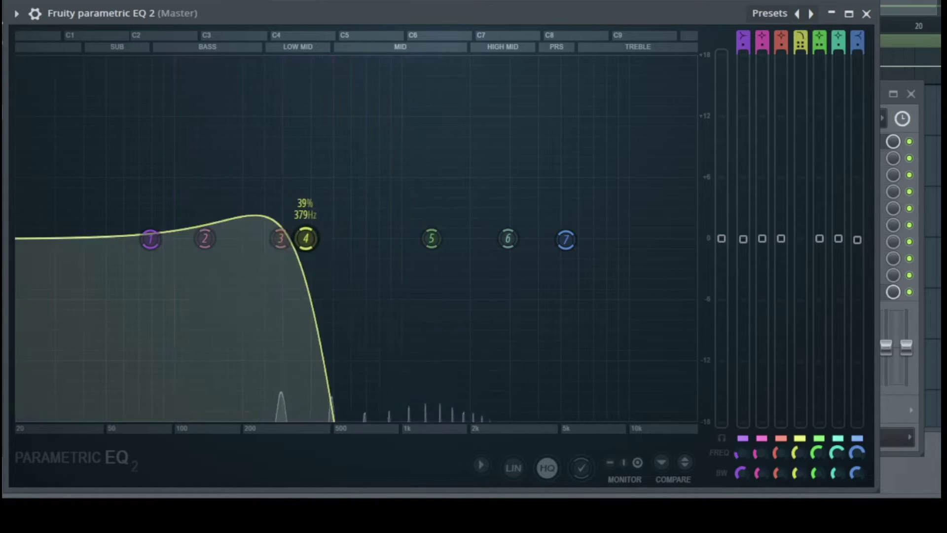
scroll(801, 37, "down", 4)
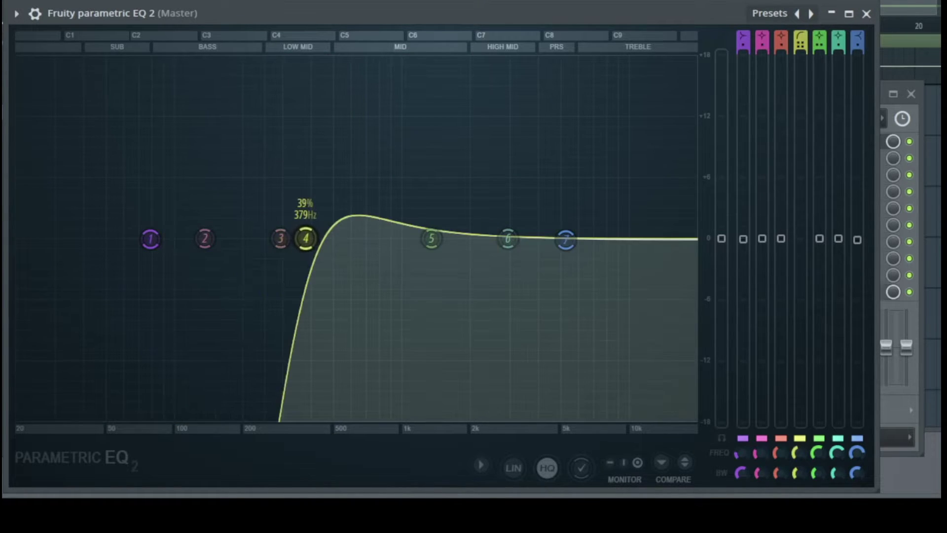
Set band 4 as a band-stop filter near 600 Hz and adjust its bandwidth while auditioning the audio
left_click_drag(306, 239, 352, 239)
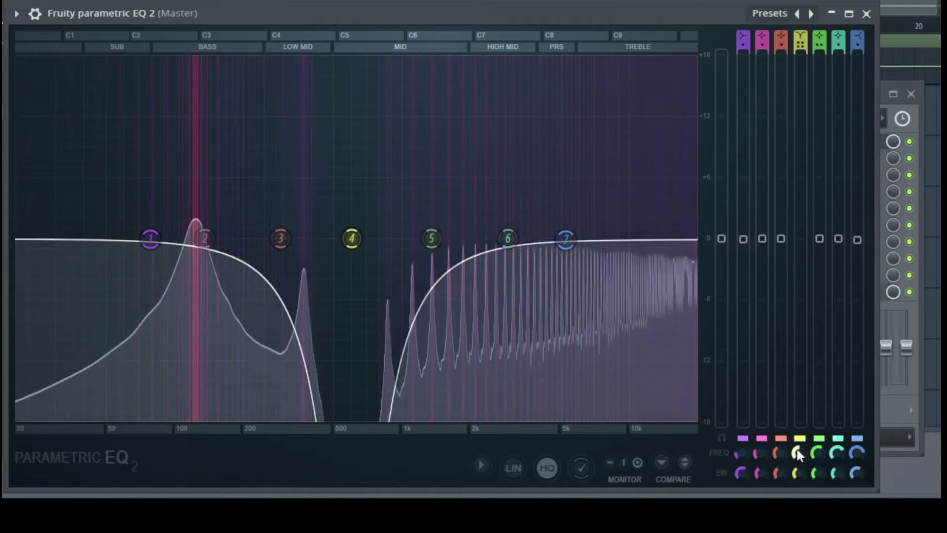
mouse_move(796, 471)
left_mouse_down()
mouse_move(797, 459)
mouse_move(796, 481)
mouse_move(795, 466)
left_mouse_up()
key("space")
key("space")
Change band 4 back to a peaking filter with the lowest slope order and return its gain to 0 dB
scroll(798, 472, "up", 5)
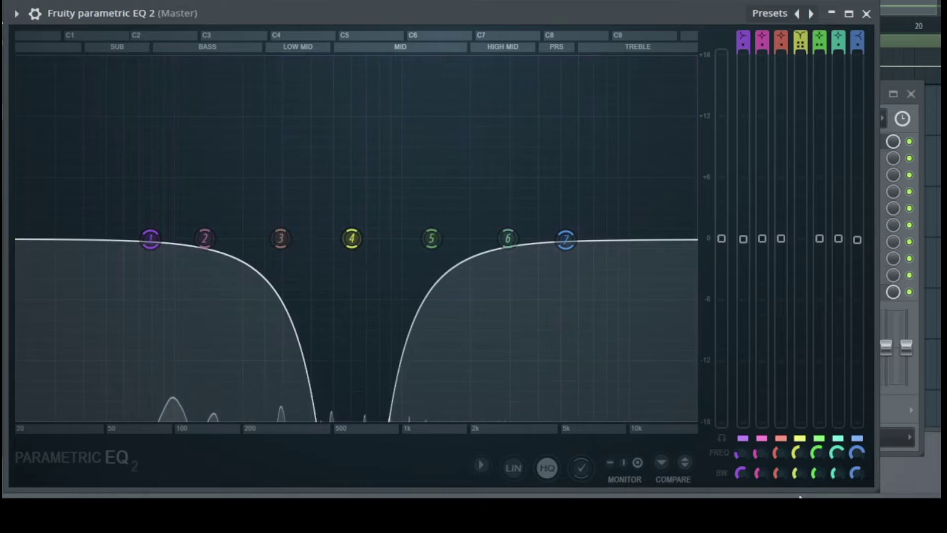
scroll(800, 39, "up", 2)
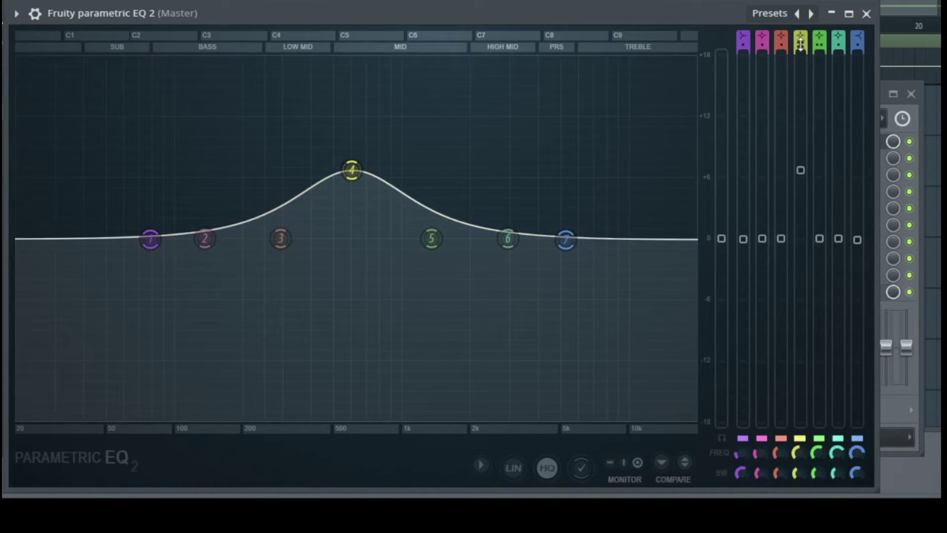
left_click(803, 239)
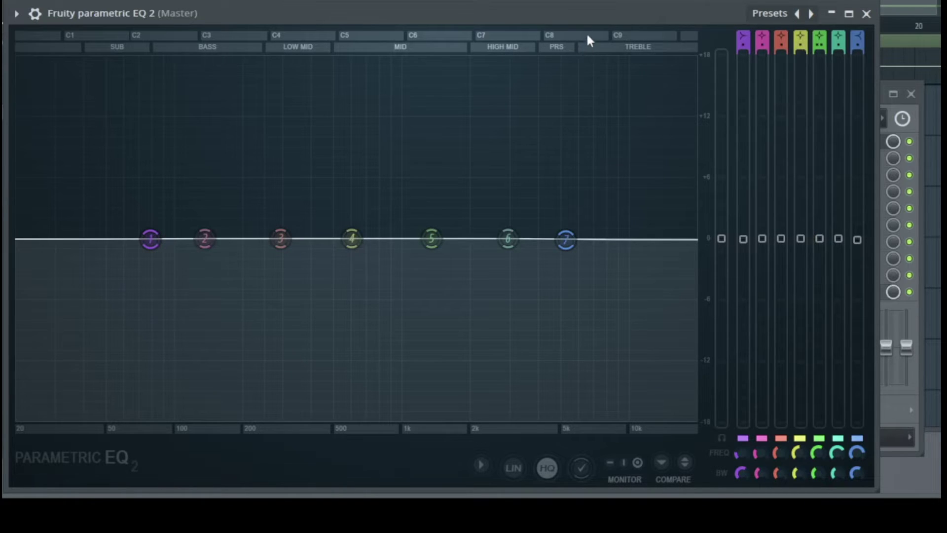
Move the EQ window below the vocal clip in the playlist and close the other open windows
key("space")
left_click_drag(667, 12, 738, 181)
left_click(839, 93)
left_click(912, 93)
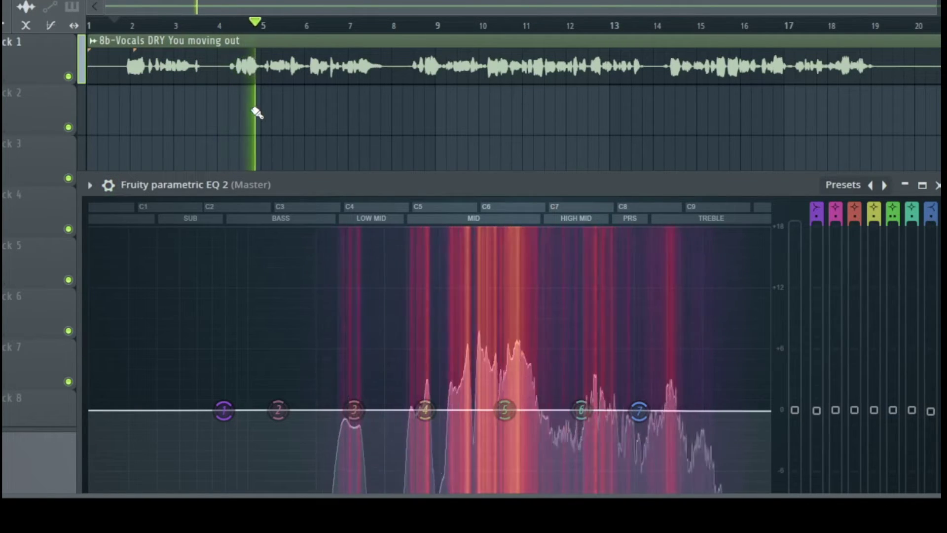
Play the "8b-Vocals DRY You moving out" clip and move the EQ window back up over the playlist
key("space")
key("space")
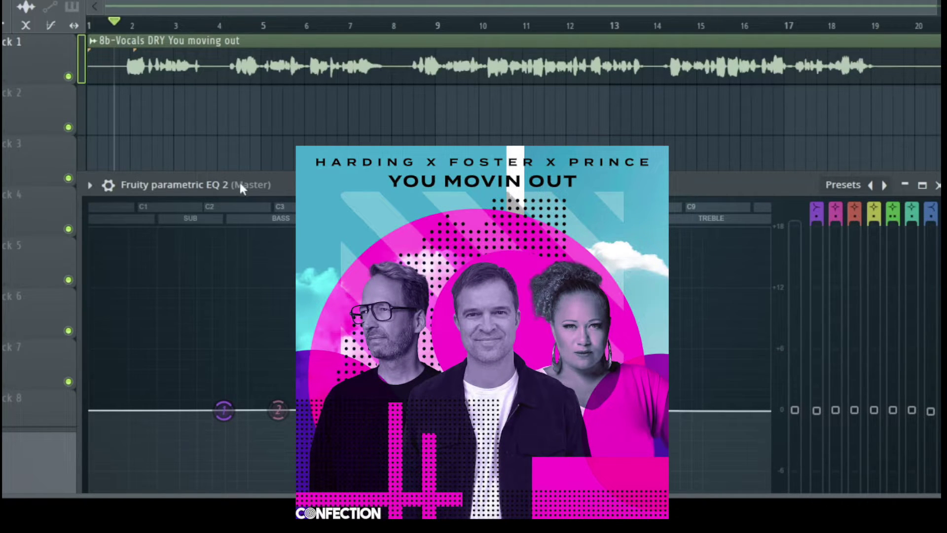
key("space")
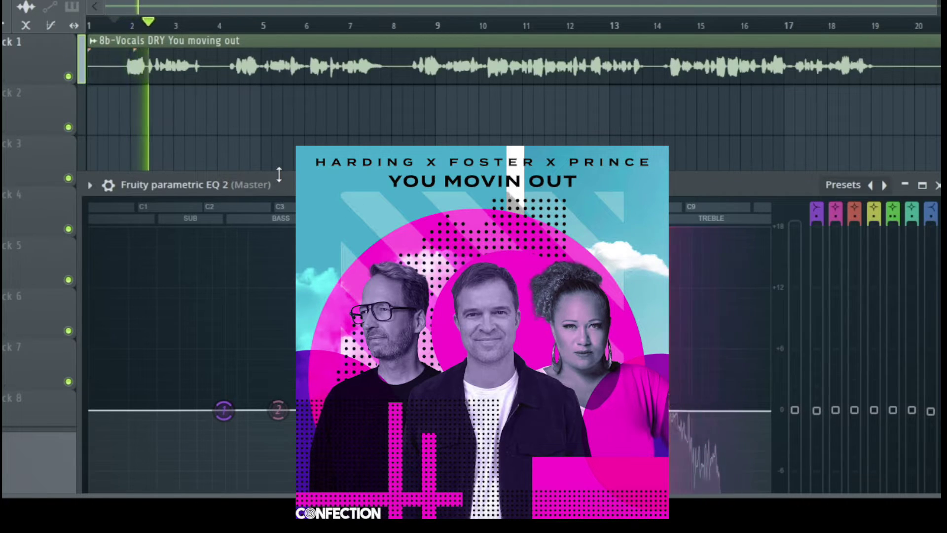
left_click_drag(294, 188, 281, 2)
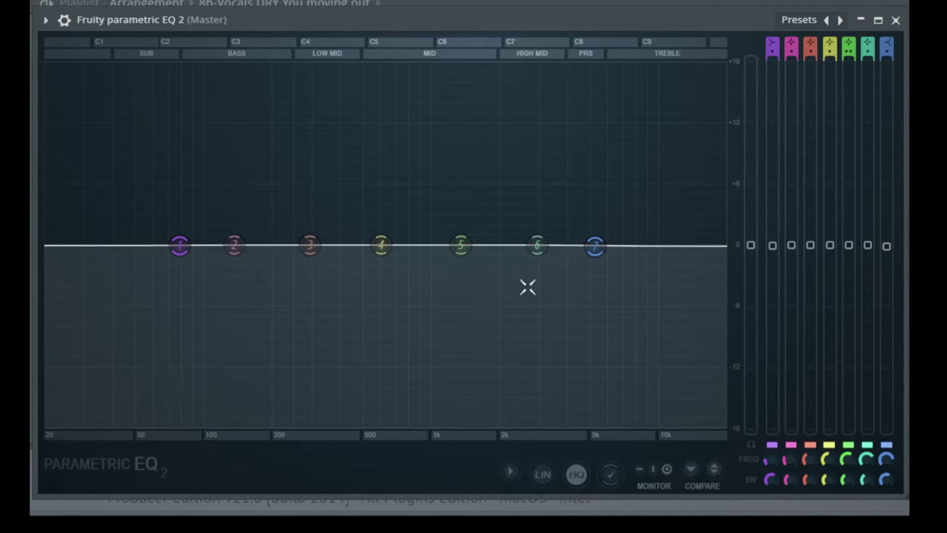
Play the vocals in short passages and examine their fundamental and harmonics in the EQ spectrum
key("space")
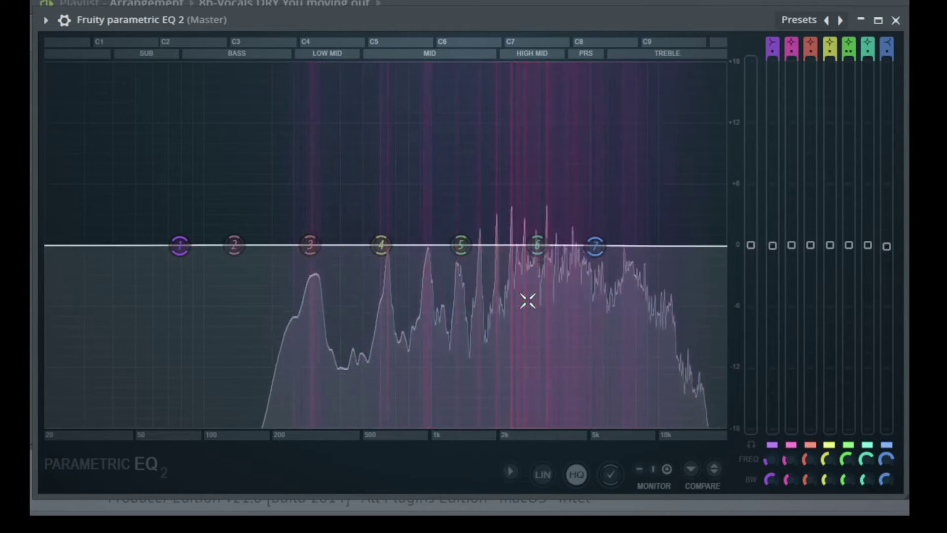
key("space")
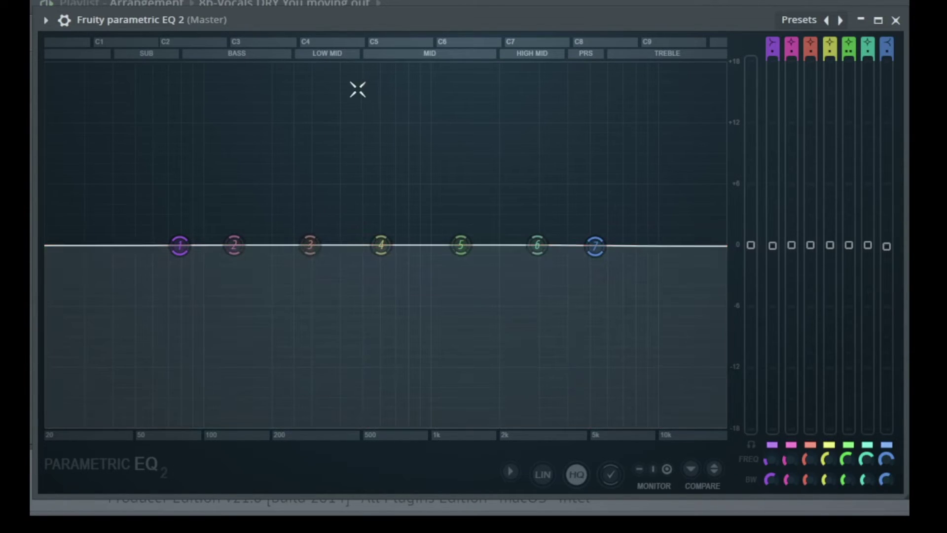
key("space")
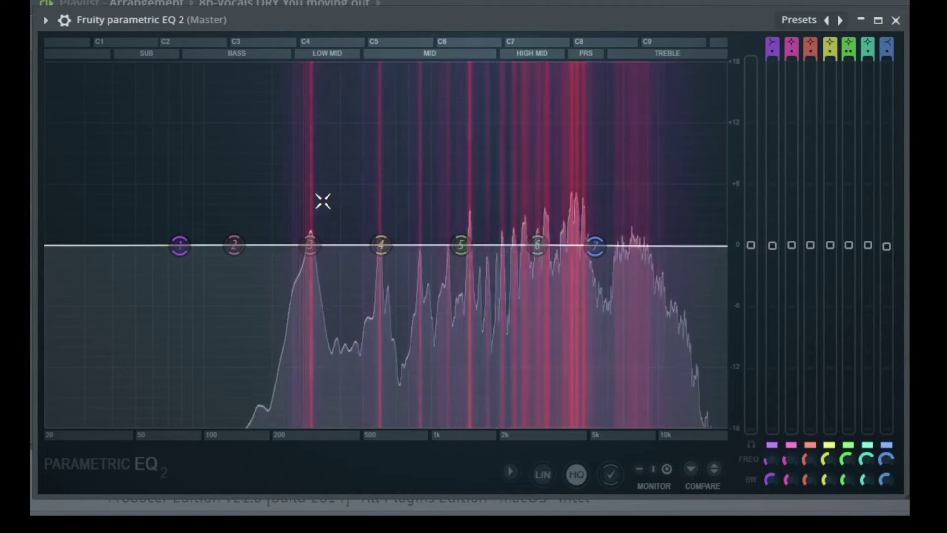
key("space")
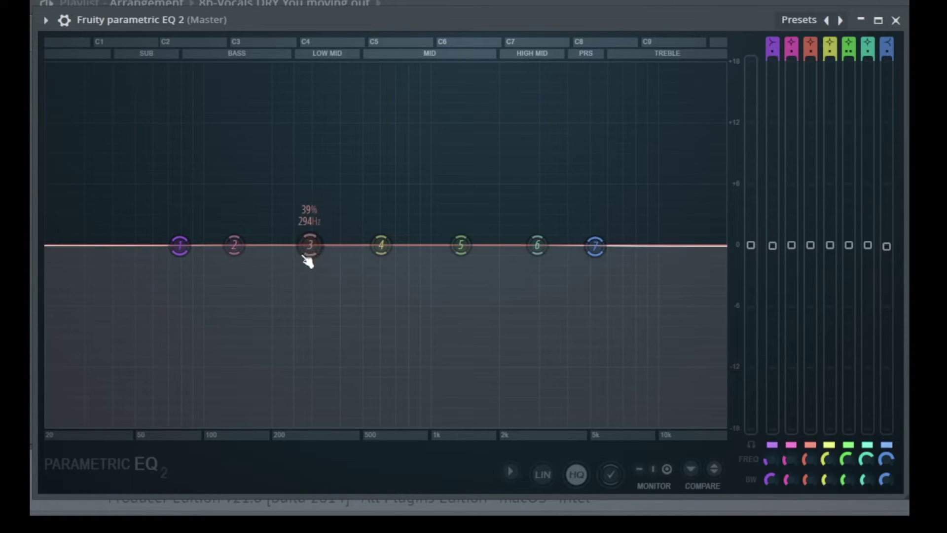
Play the vocals again and move band 4 to 686 Hz at about 0 dB
key("space")
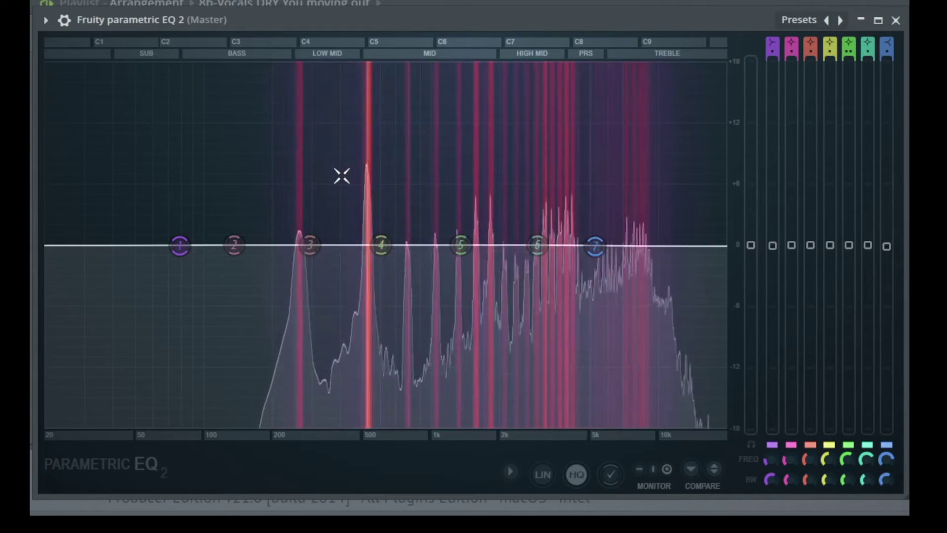
mouse_move(377, 251)
mouse_move(378, 251)
left_mouse_down()
mouse_move(306, 110)
mouse_move(681, 99)
mouse_move(396, 195)
mouse_move(393, 245)
left_mouse_up()
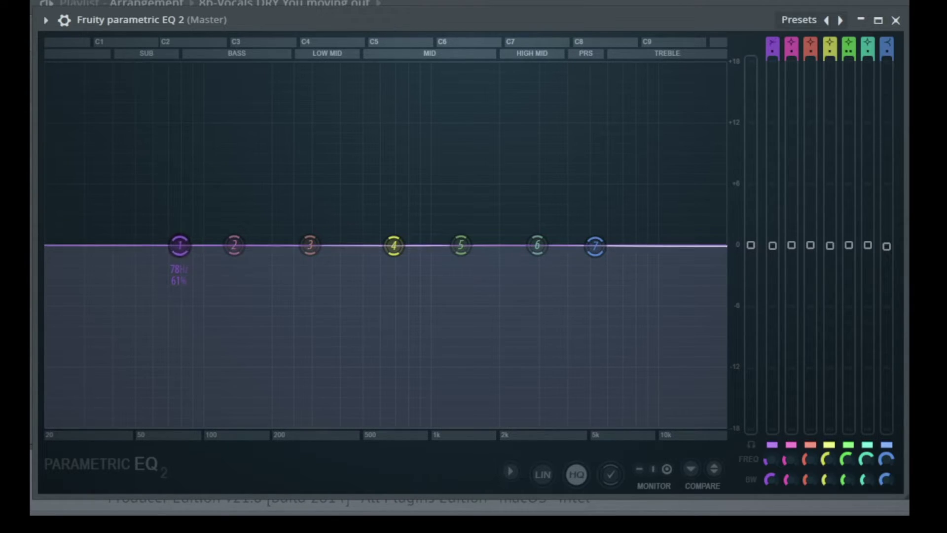
Change band 1 to a high-pass filter, steepen its slope, and move its cutoff to about 120 Hz
scroll(179, 245, "down", 2)
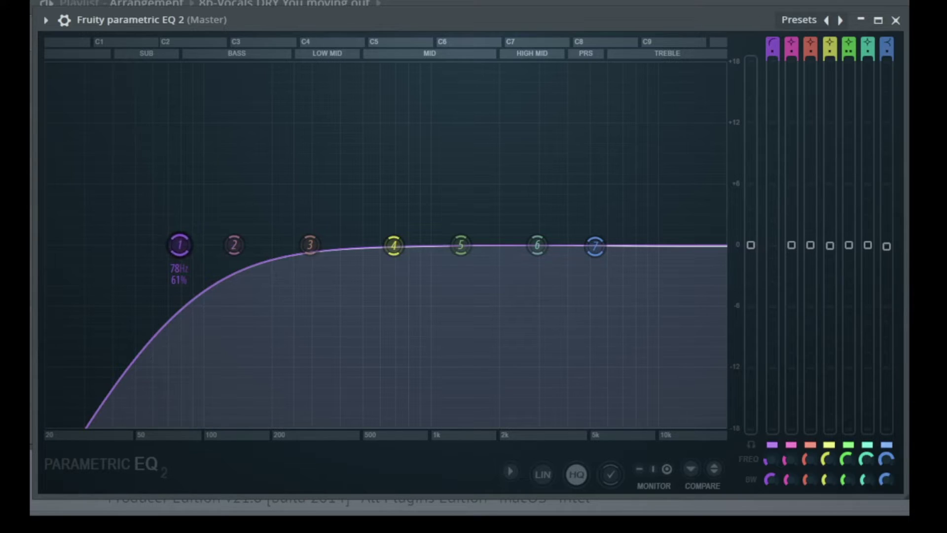
left_click_drag(775, 51, 775, 42)
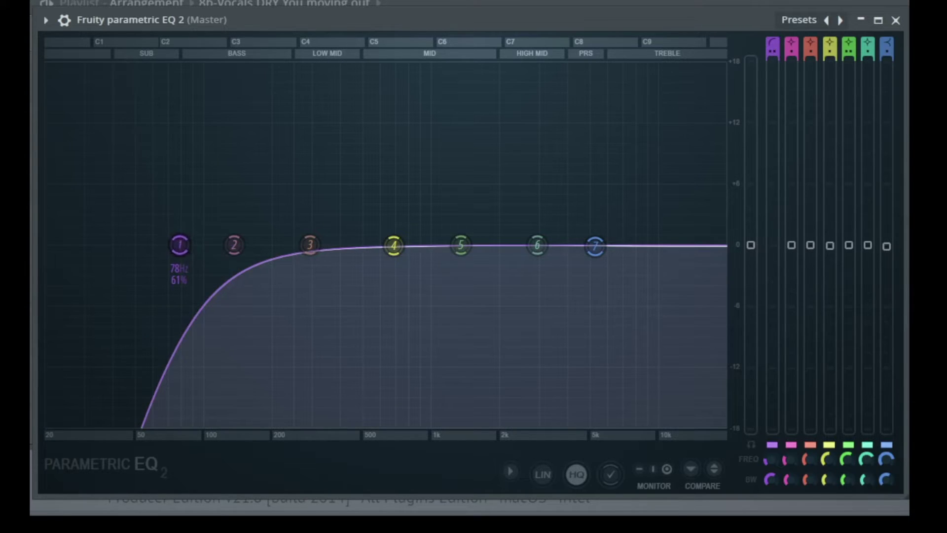
mouse_move(183, 250)
left_mouse_down()
mouse_move(139, 245)
mouse_move(383, 245)
mouse_move(114, 245)
mouse_move(247, 245)
mouse_move(193, 245)
left_mouse_up()
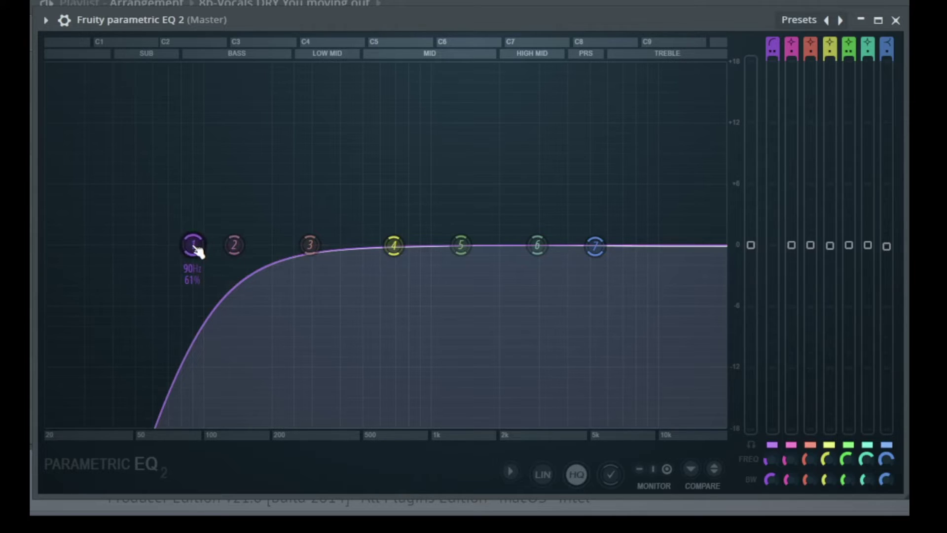
left_click_drag(197, 252, 222, 249)
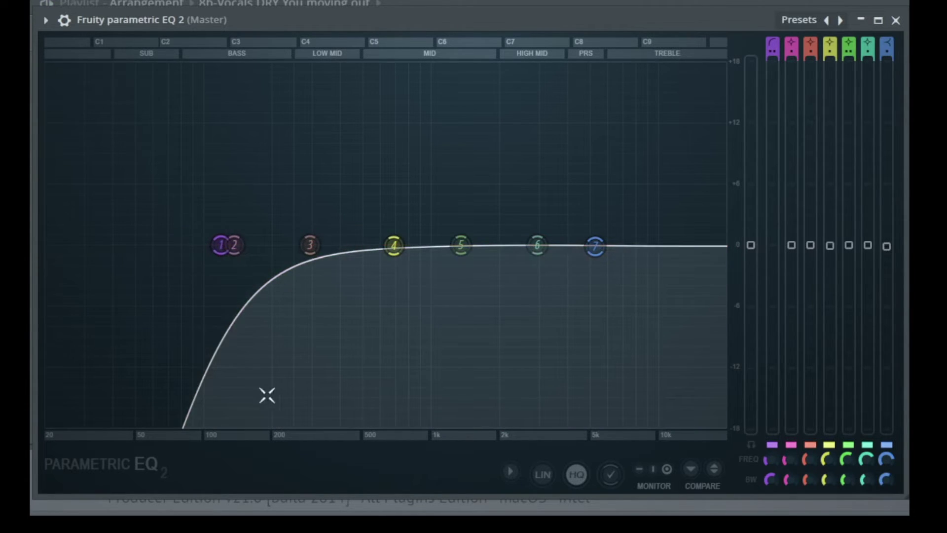
Play the vocals and move bands 4, 5 and 6 to about 2.2, 2.6 and 3.3 kHz near 0 dB
key("space")
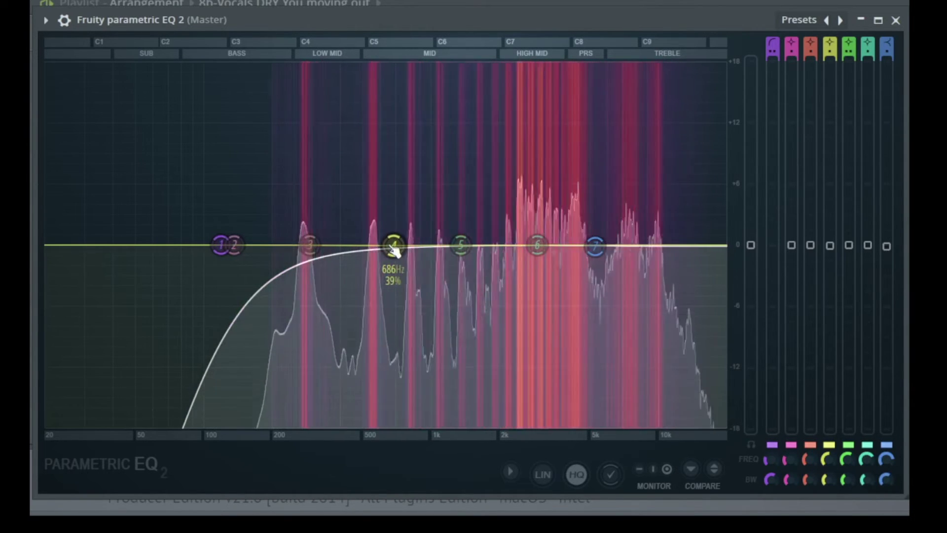
left_click_drag(393, 246, 551, 245)
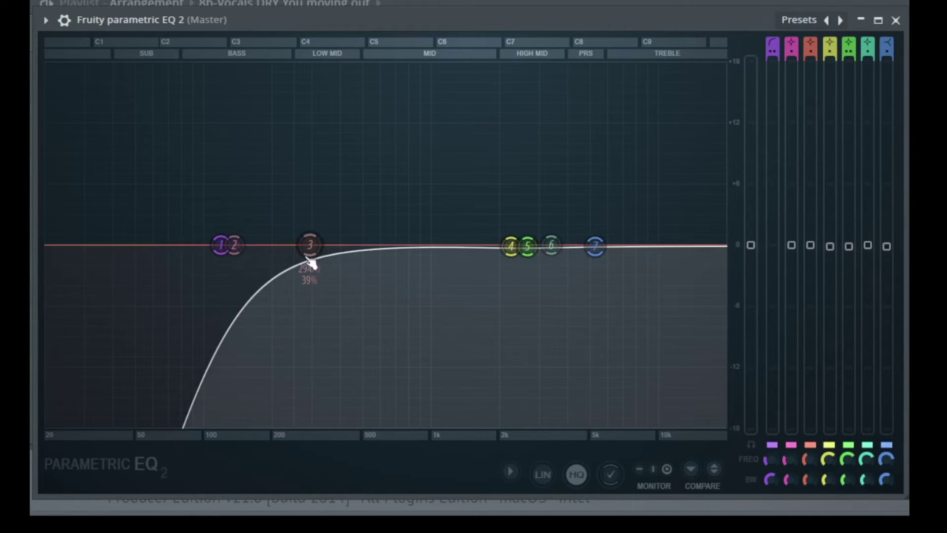
Sweep band 3 with a boost of about 6 dB near 431 Hz, and set it to about -2 dB at 565 Hz
left_click_drag(310, 244, 355, 193)
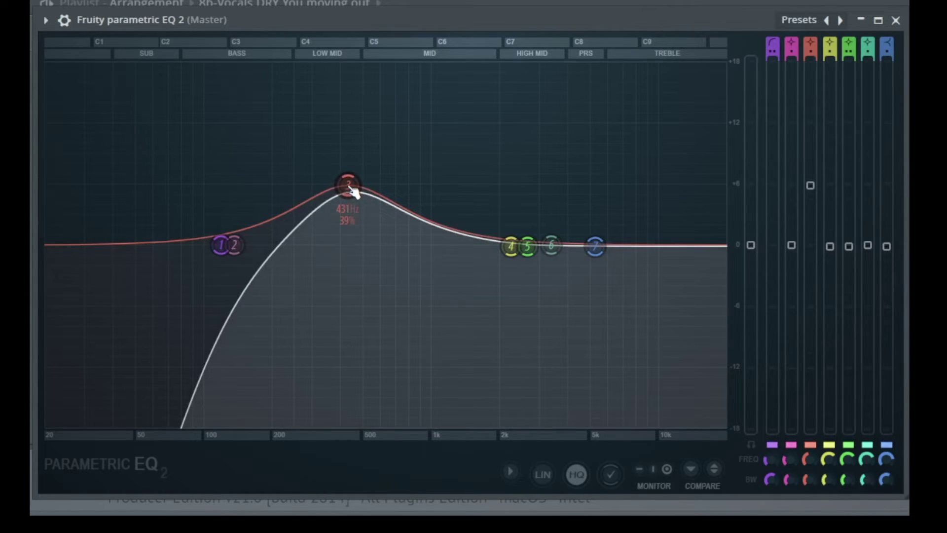
left_click_drag(354, 192, 383, 268)
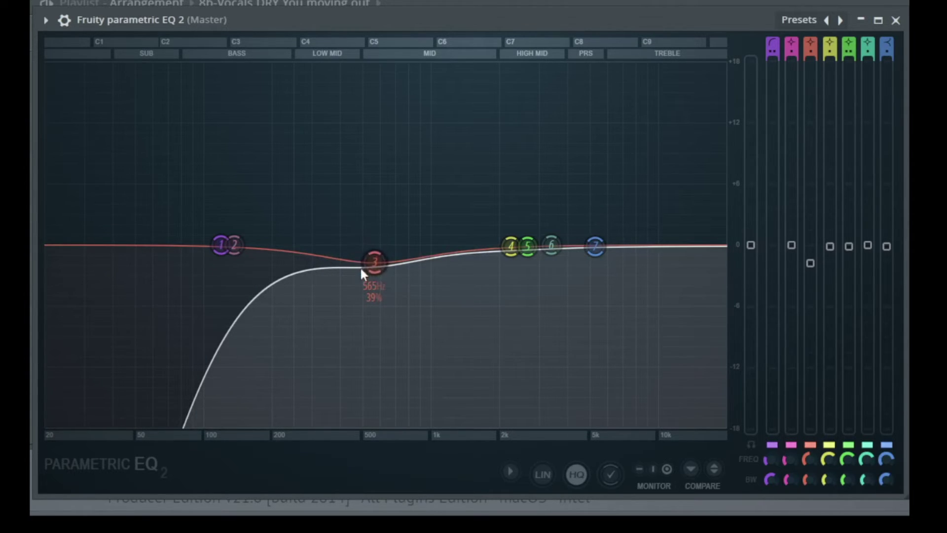
Play the vocals while adjusting band 3, and set it to about -1.5 dB near 450 Hz
left_click_drag(381, 275, 361, 262)
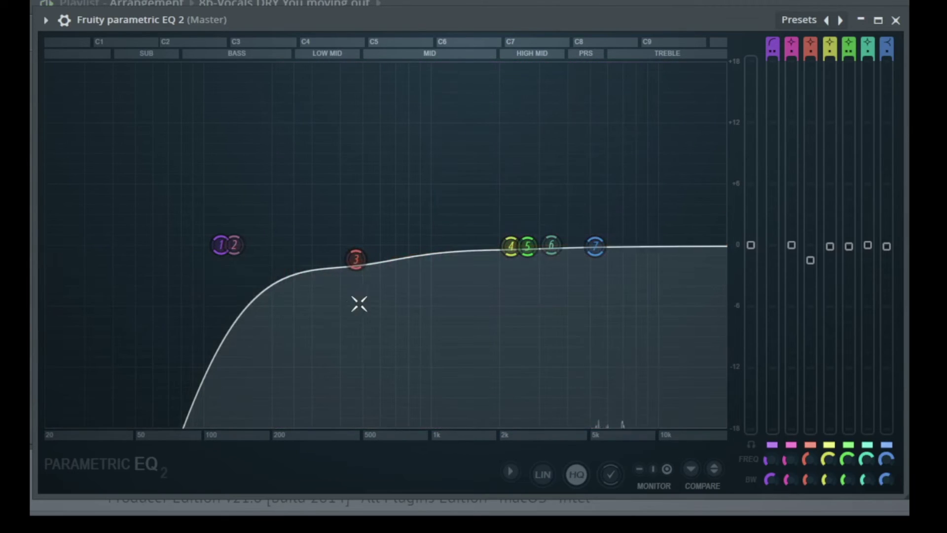
mouse_move(356, 259)
left_mouse_down()
mouse_move(358, 267)
mouse_move(359, 252)
left_mouse_up()
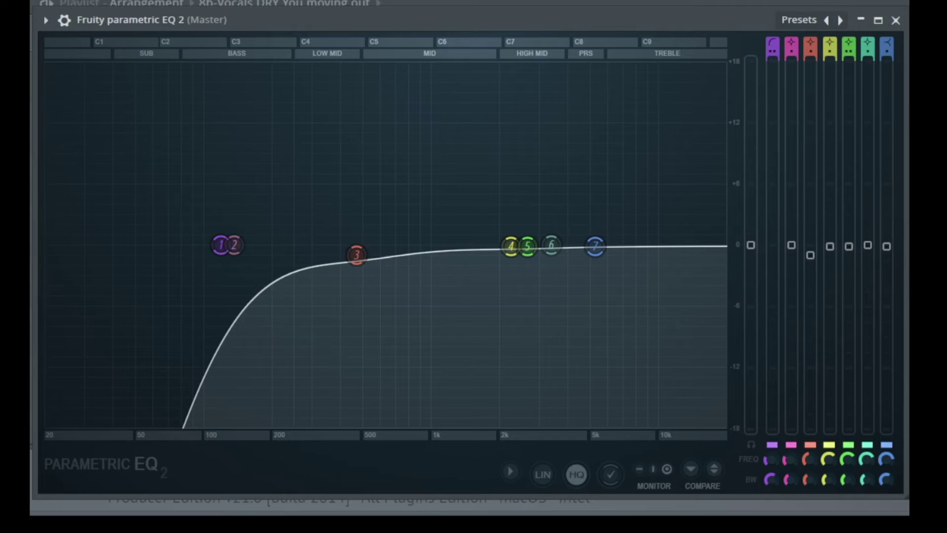
key("space")
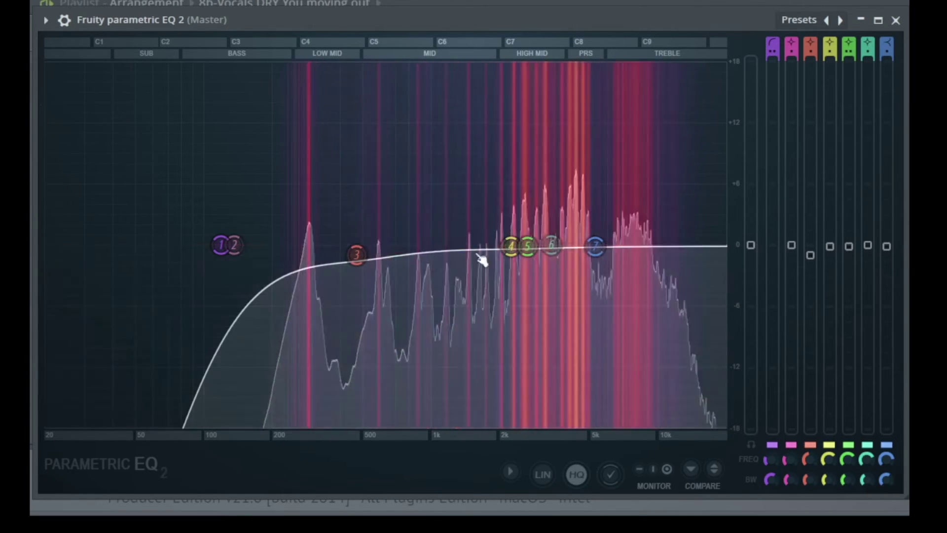
left_click_drag(356, 255, 359, 262)
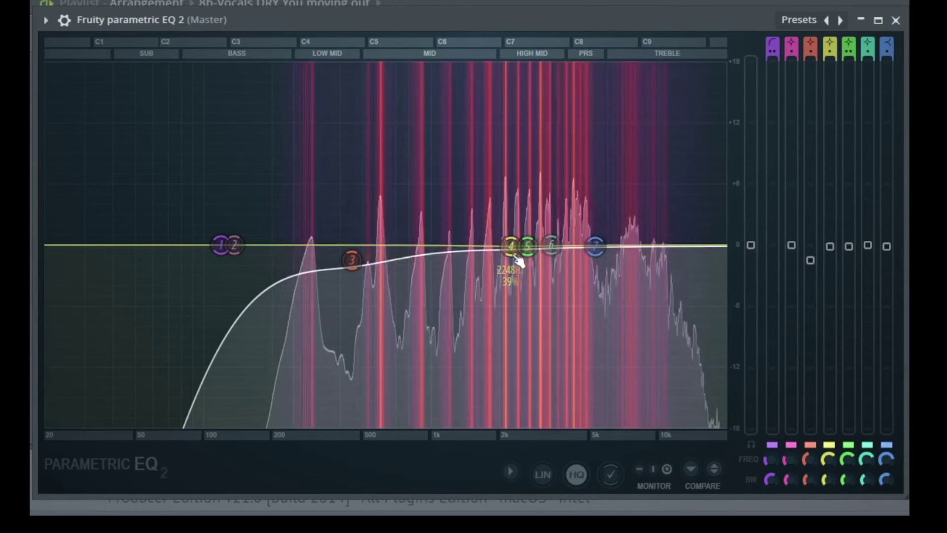
Move band 4 to about 1.26 kHz with a gentle boost of about 1.8 dB
left_click_drag(511, 252, 443, 232)
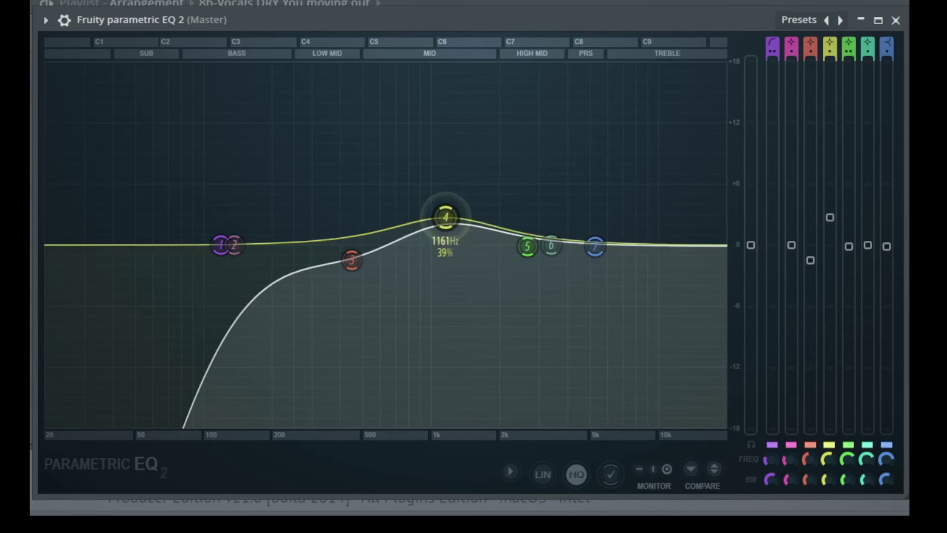
left_click_drag(458, 234, 454, 227)
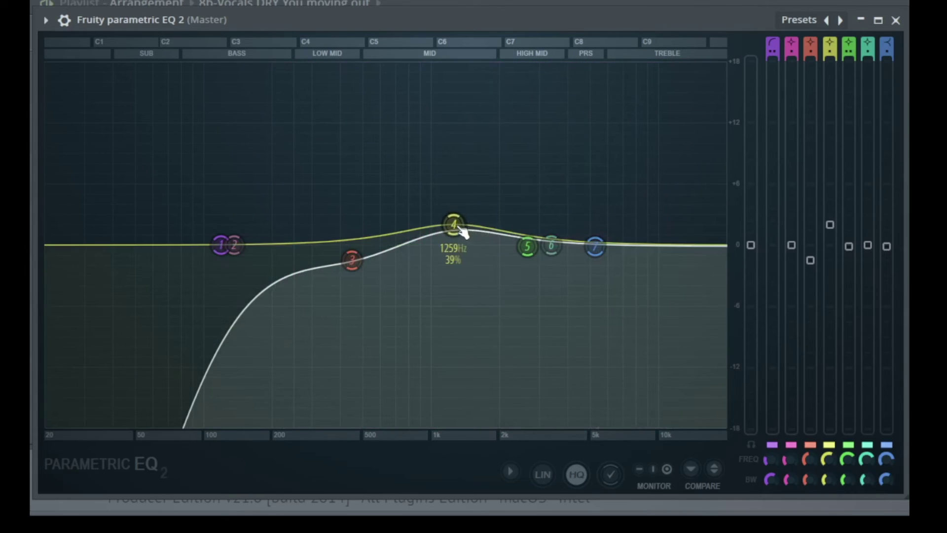
left_click_drag(464, 232, 464, 234)
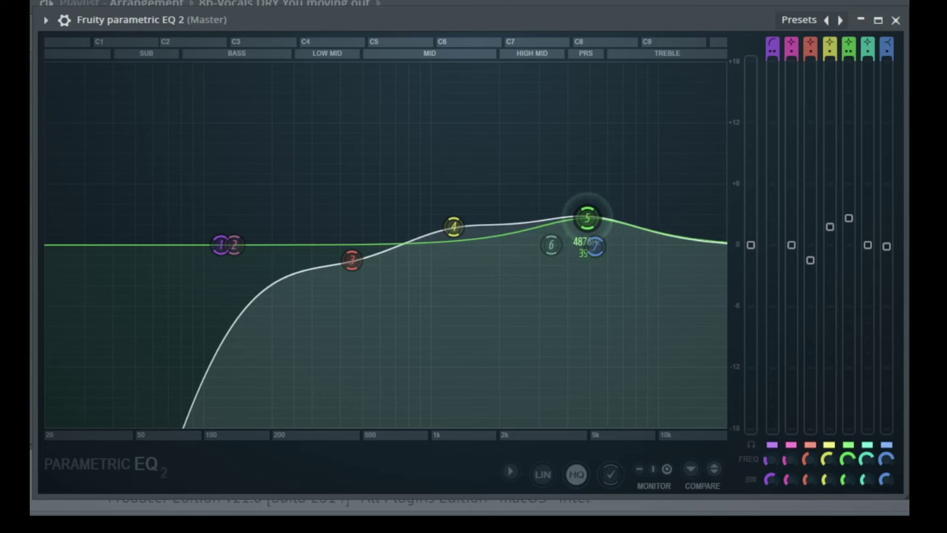
Set band 5 to about 2 dB near 5.5 kHz and reduce band 7's high-shelf boost near 9 kHz
mouse_move(588, 220)
left_mouse_down()
mouse_move(596, 86)
mouse_move(572, 389)
mouse_move(610, 406)
mouse_move(609, 244)
mouse_move(598, 226)
left_mouse_up()
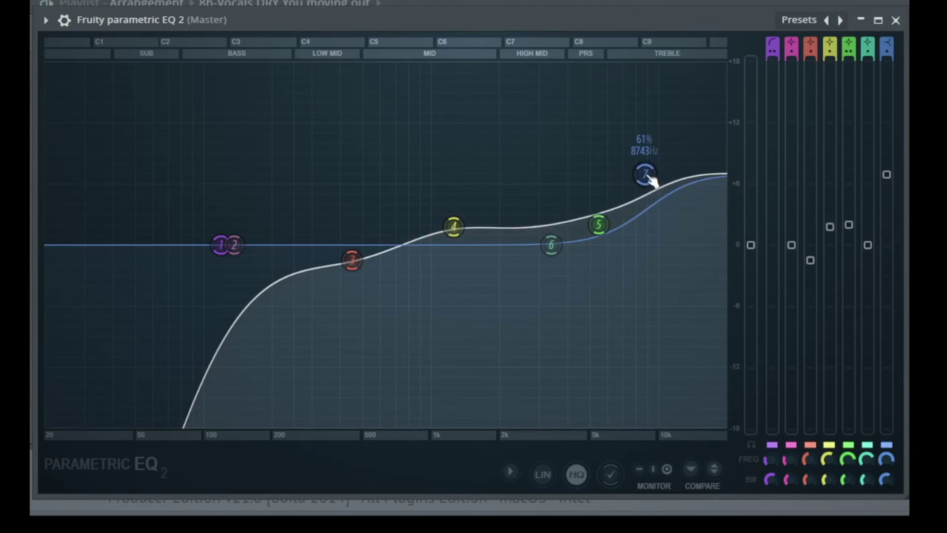
left_click_drag(639, 154, 649, 231)
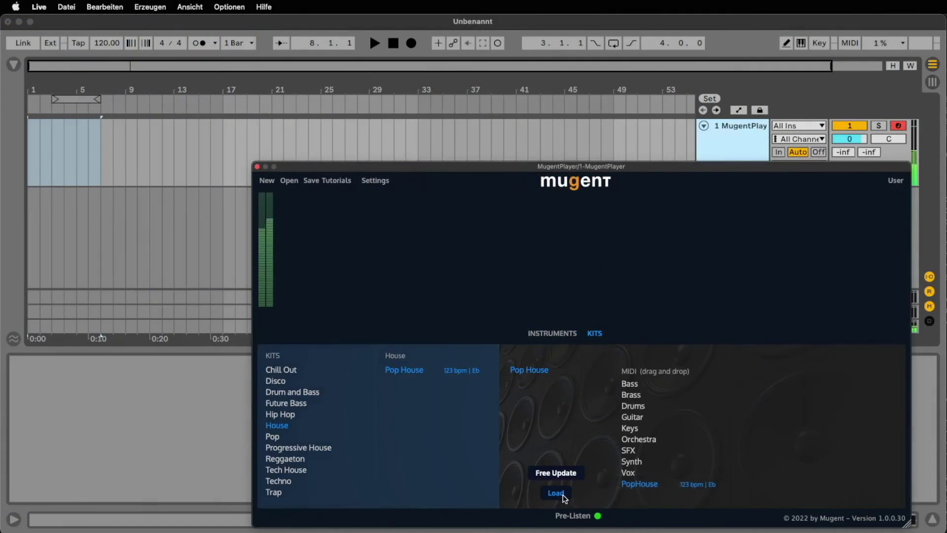
In Ableton Live's MugentPlayer, load the Pop House kit and place its PopHouse MIDI at the start of the arrangement
left_click(557, 493)
left_click_drag(635, 486, 47, 134)
left_click(51, 161)
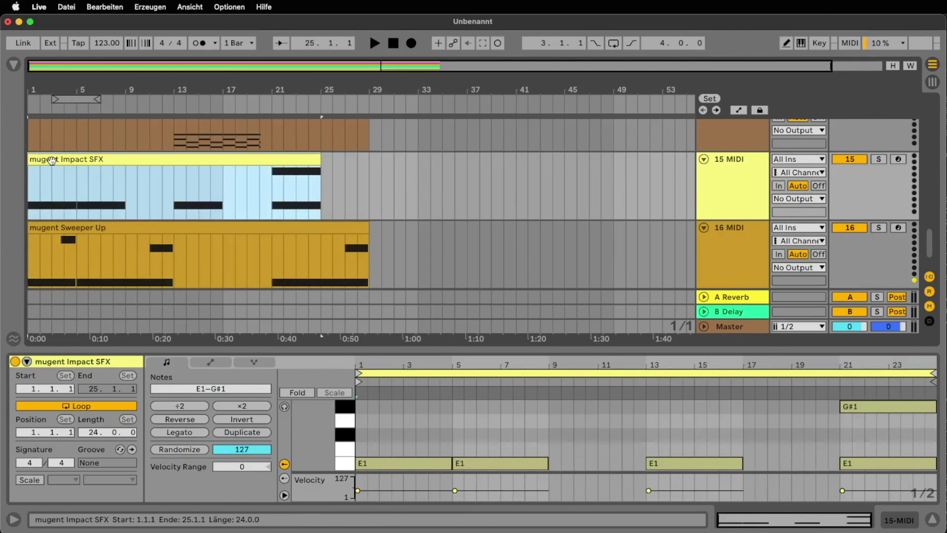
Play the Pop House arrangement from the start and look through its MIDI tracks
key("space")
scroll(138, 165, "up", 5)
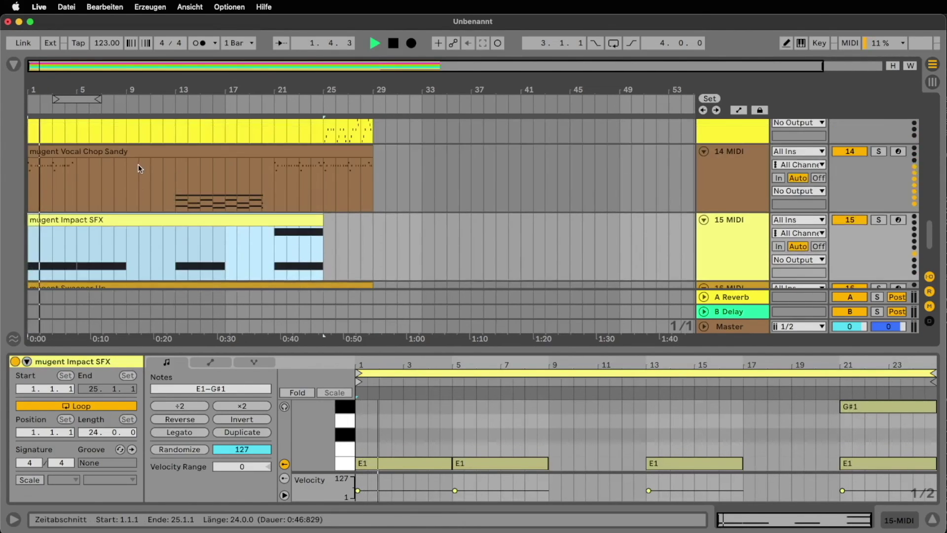
scroll(143, 182, "up", 8)
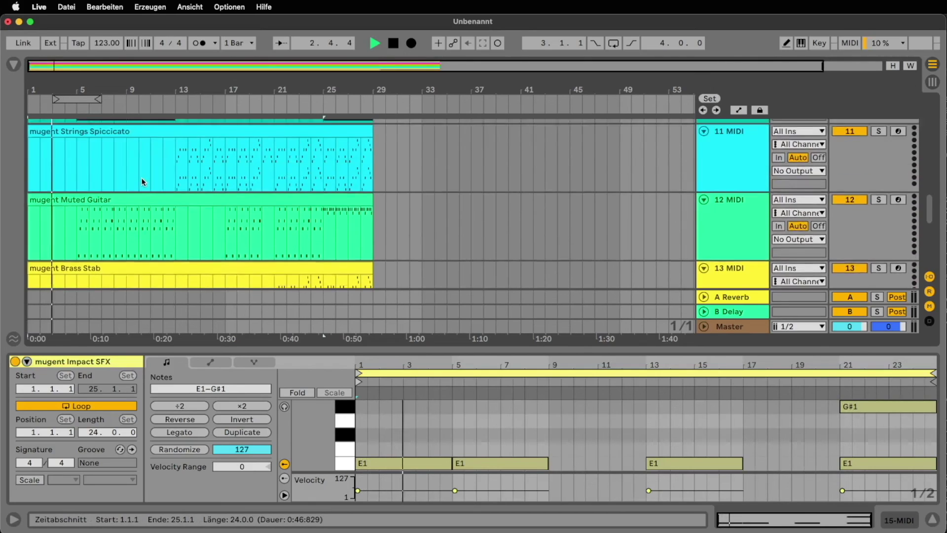
left_click_drag(76, 153, 24, 154)
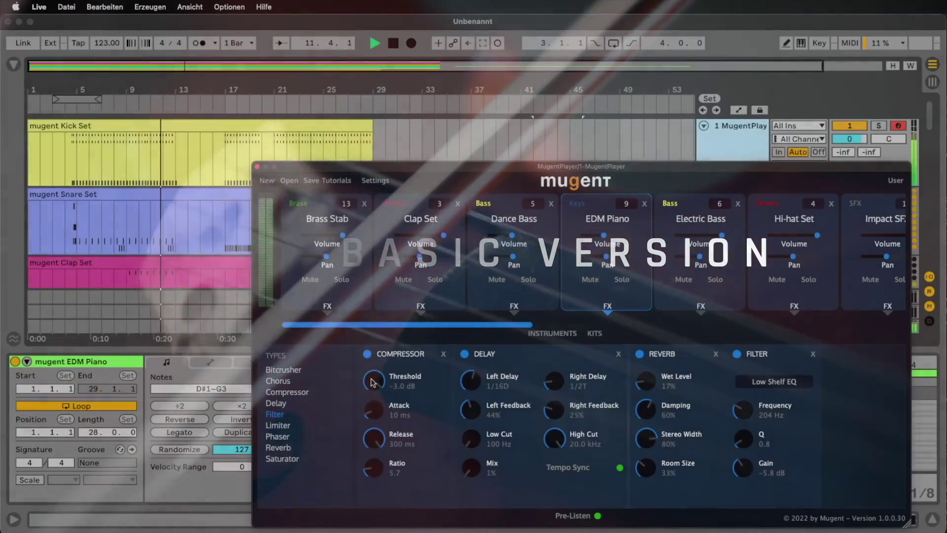
Lower the EDM Piano's compressor threshold to -17.3 dB and remove its Low Shelf EQ filter effect
left_click_drag(372, 382, 374, 409)
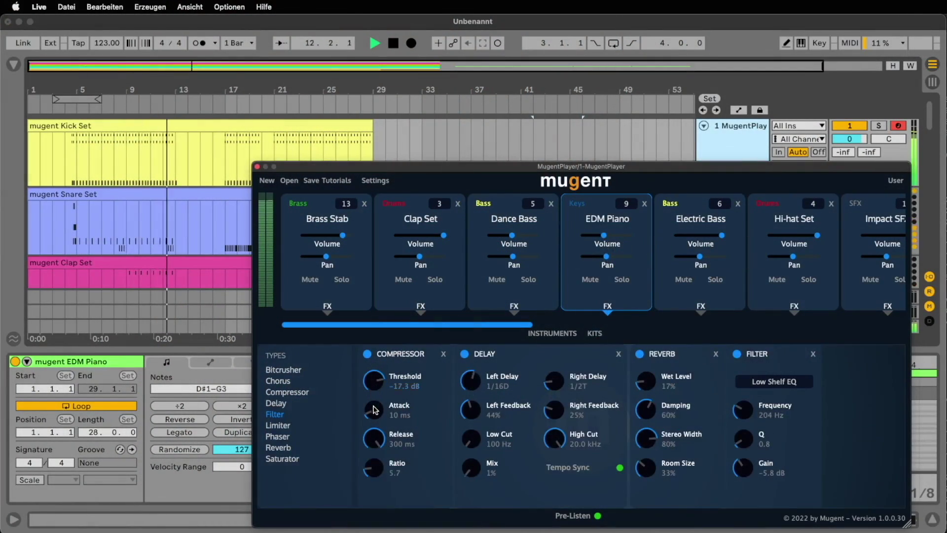
left_click(813, 354)
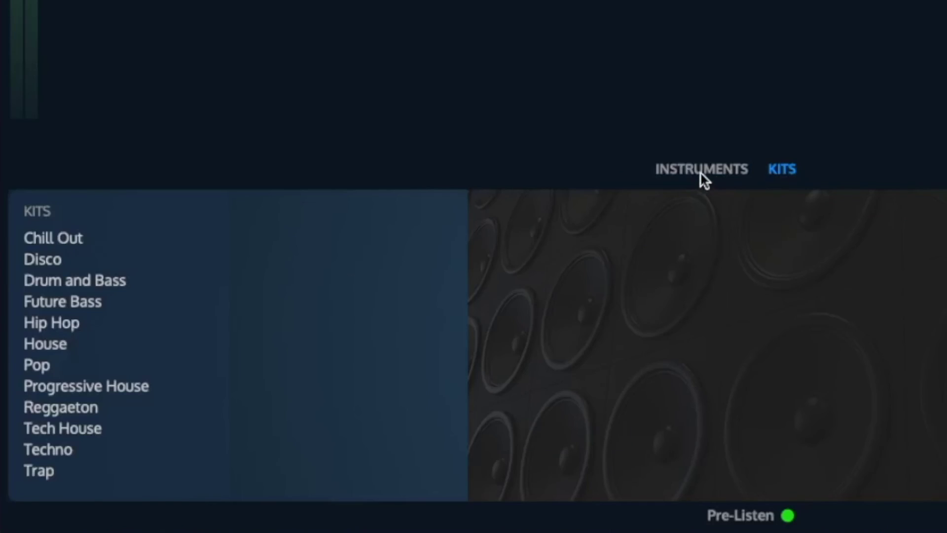
Browse the Bass and Brass instrument categories, and select Hip Hop Classic Drums in the Drums category
left_click(700, 171)
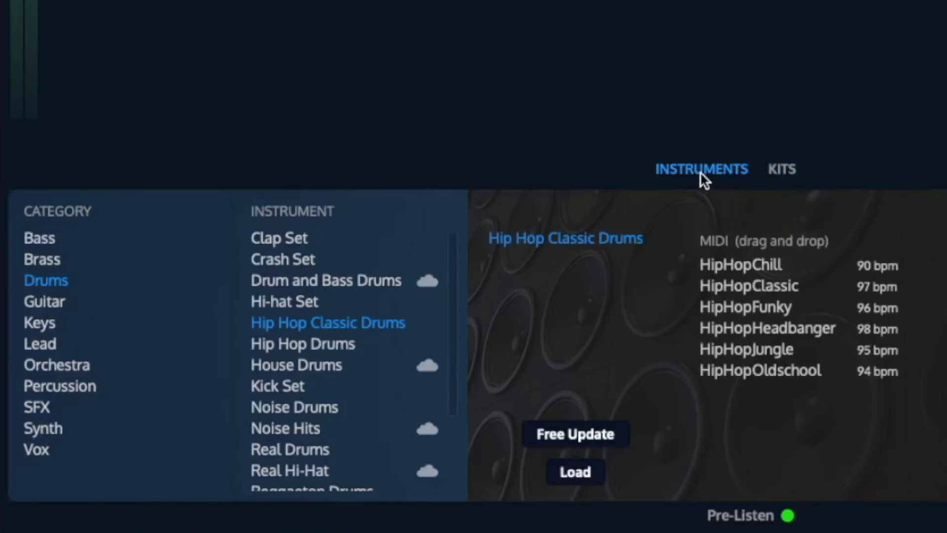
left_click(28, 237)
left_click(42, 260)
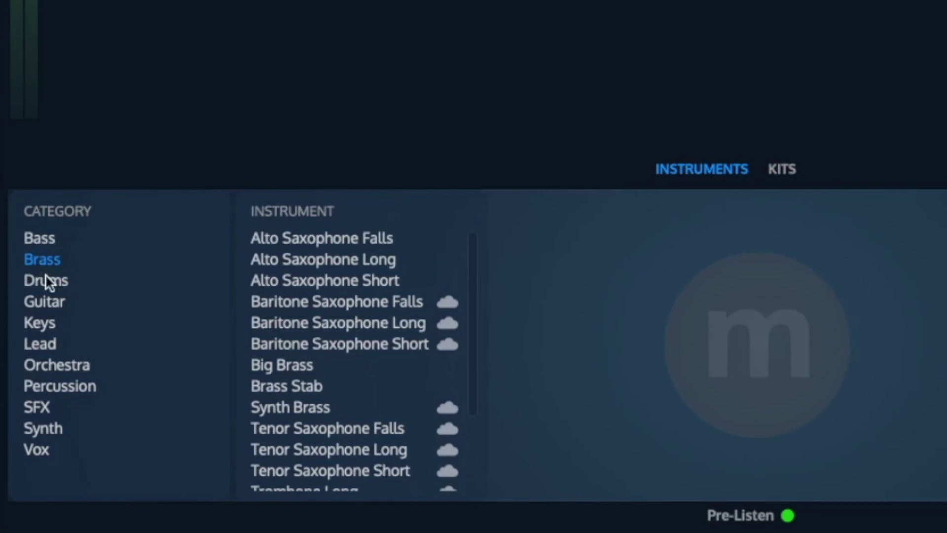
left_click(48, 280)
left_click(327, 325)
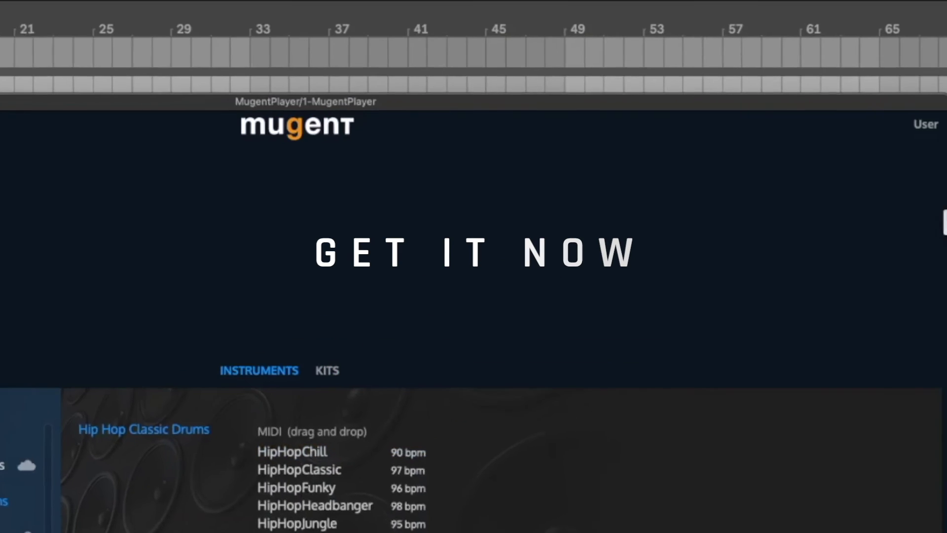
Place the HipHopChill MIDI clip on the track at bar 71 and duplicate it four times in a row
left_click_drag(756, 265, 853, 228)
key("ctrl+d")
key("ctrl+d")
key("ctrl+d")
key("ctrl+d")
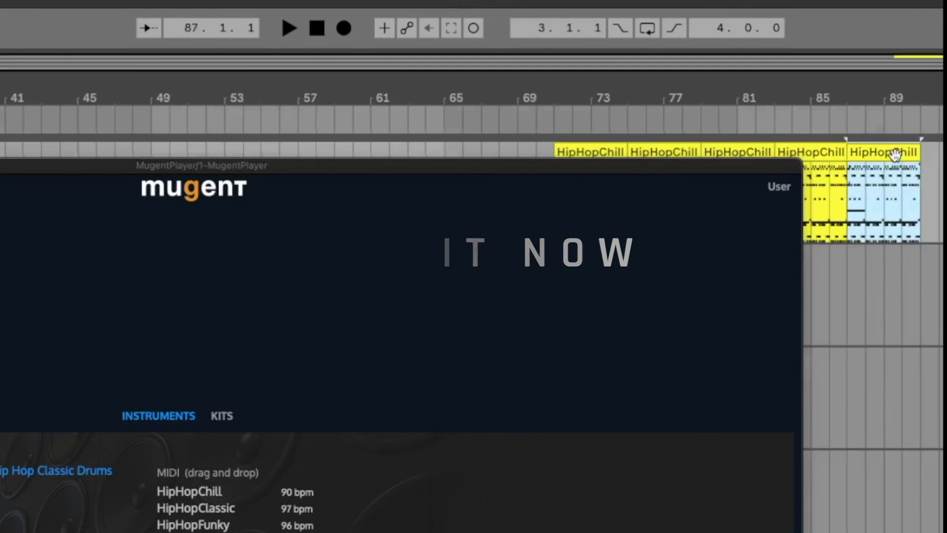